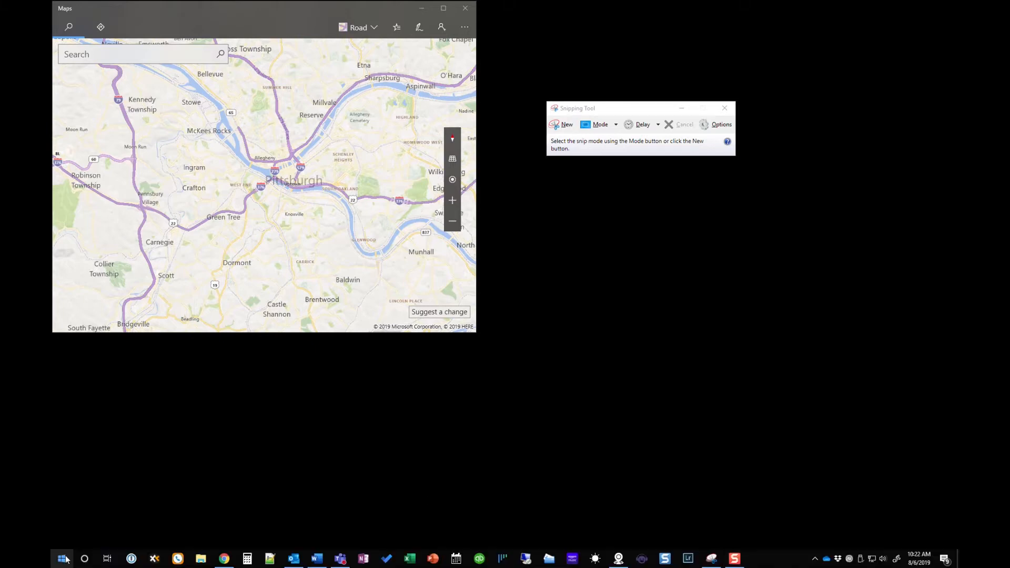
Search Windows for "snipping" and show the available actions for the Snipping Tool result
click(64, 558)
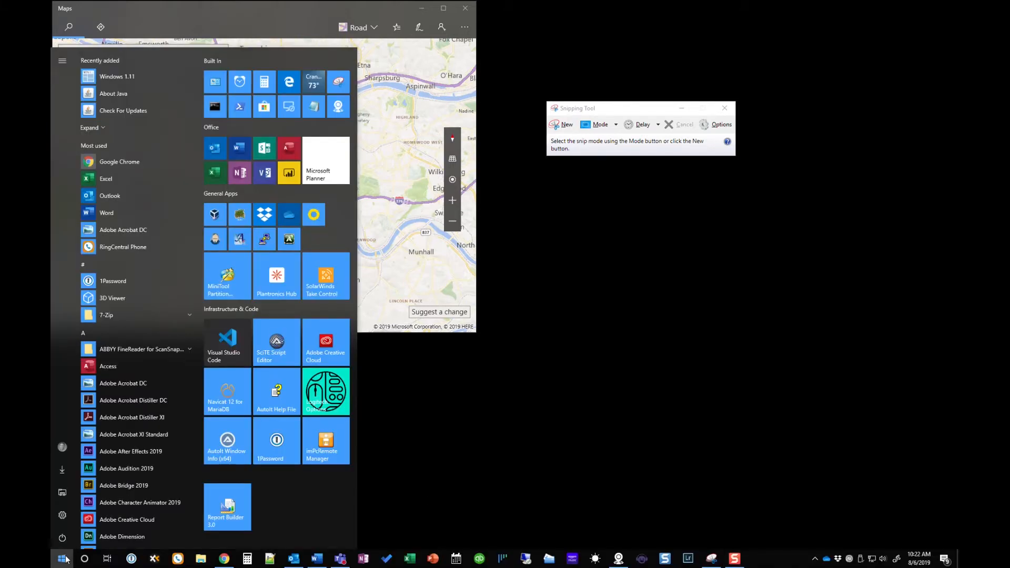
text(snipping)
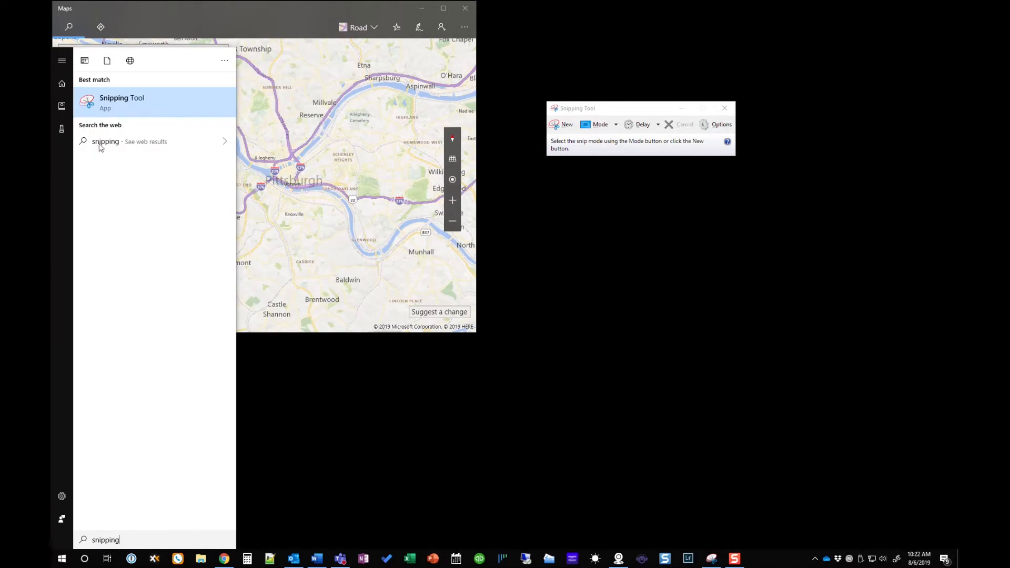
right_click(130, 106)
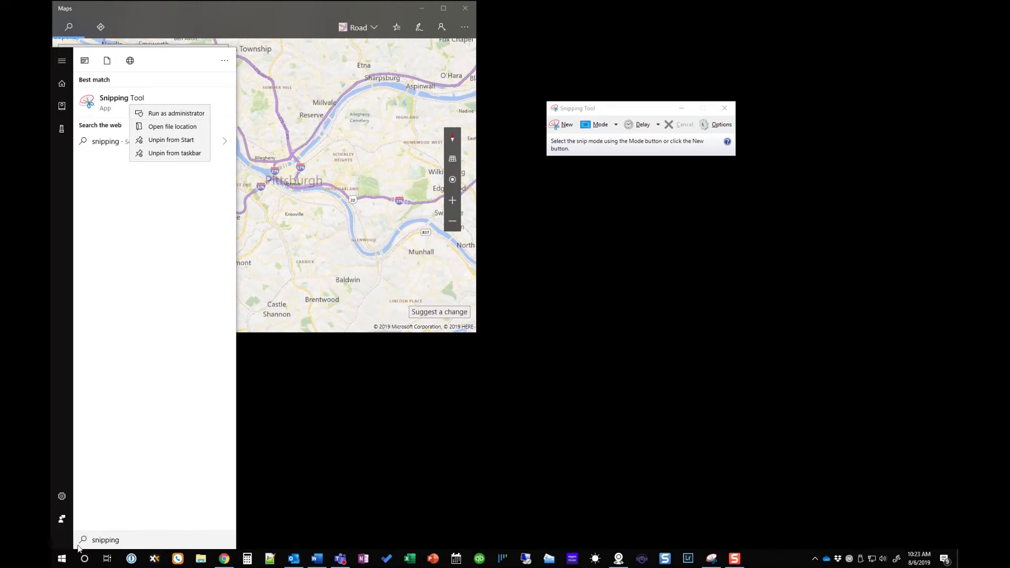
Locate Snipping Tool in the Windows Accessories folder of the installed apps list
click(60, 563)
click(60, 562)
scroll(147, 368, down, 15)
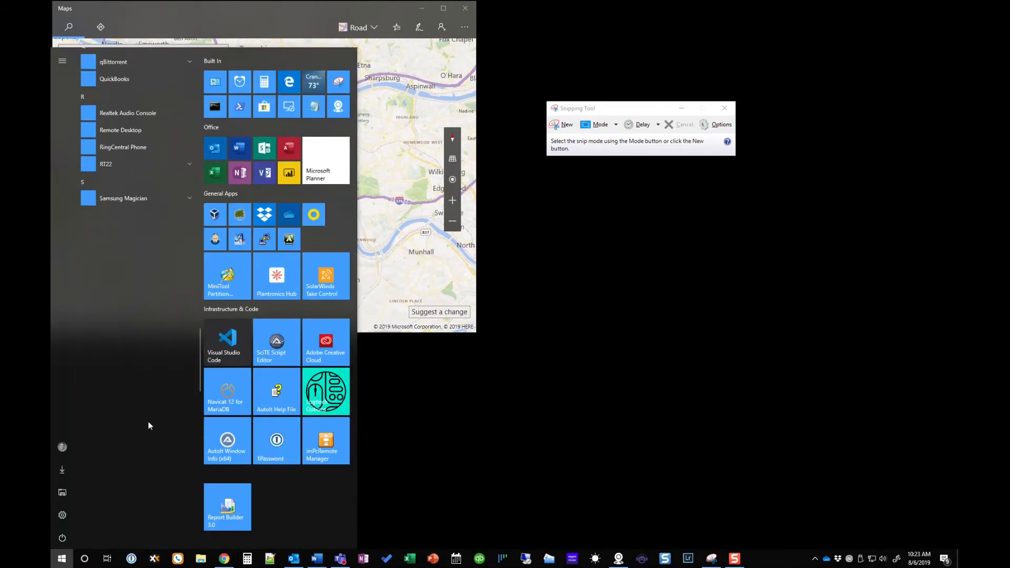
click(128, 227)
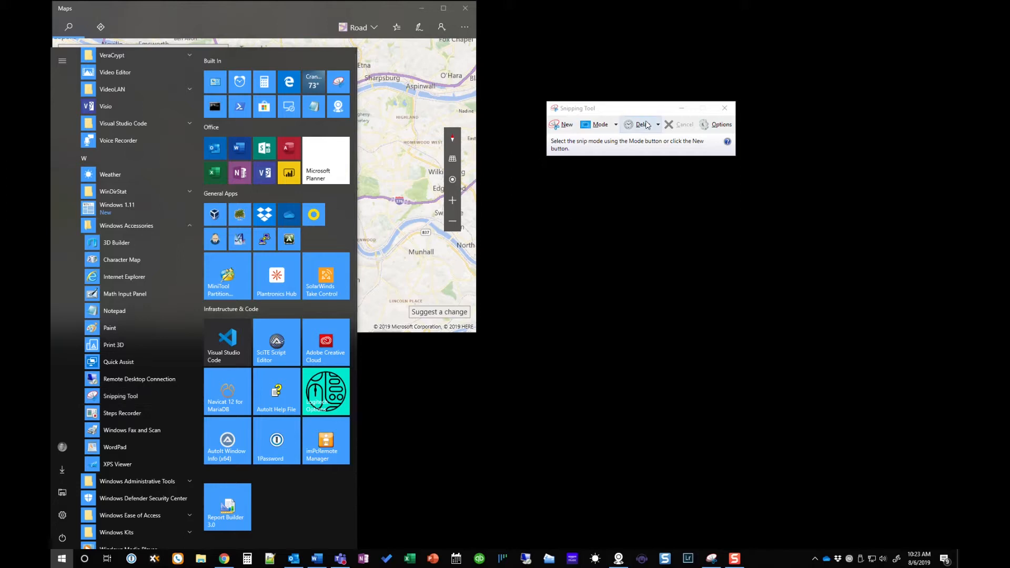
Capture a free-form snip of the Pittsburgh area in Maps and move the snip window clear of the map
click(628, 110)
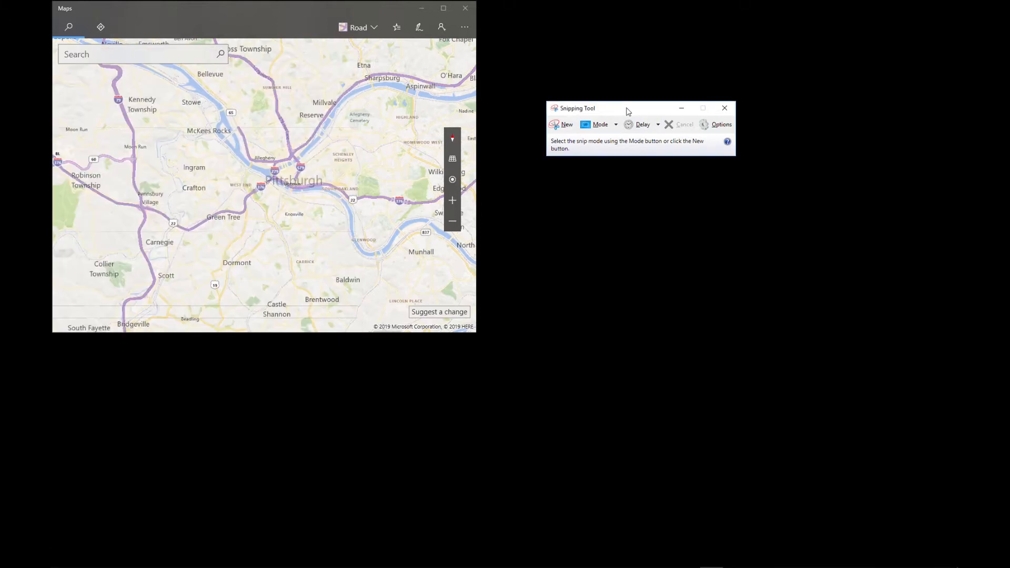
click(616, 125)
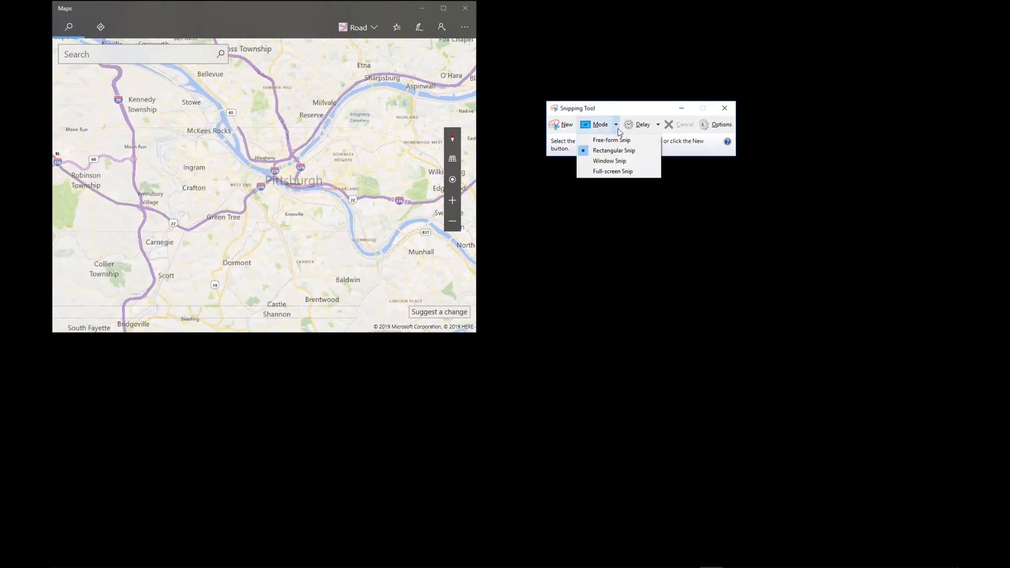
click(621, 141)
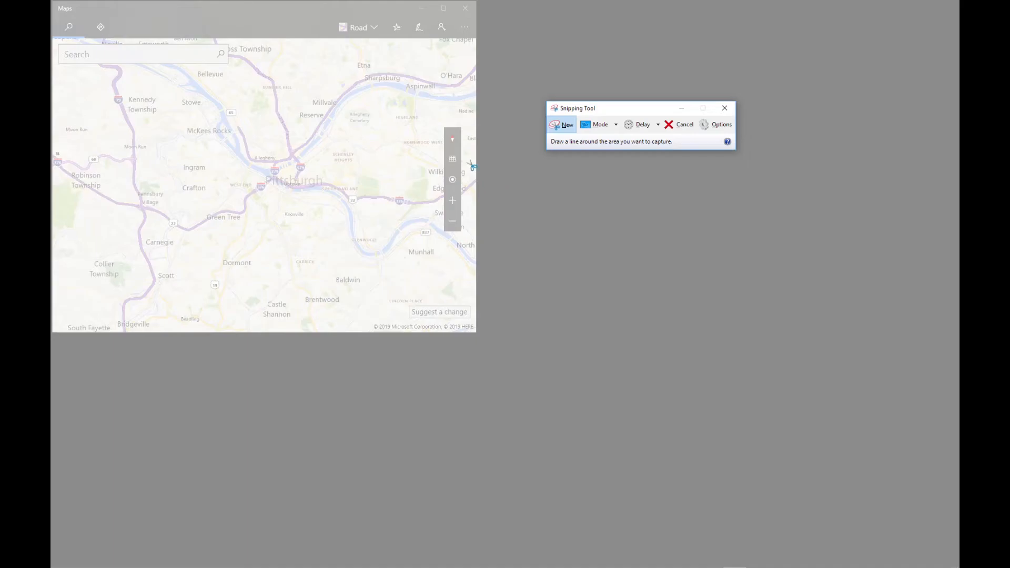
mouse_move(323, 92)
mouse_down()
mouse_move(259, 103)
mouse_move(212, 219)
mouse_move(415, 209)
mouse_move(337, 102)
mouse_move(313, 95)
mouse_up()
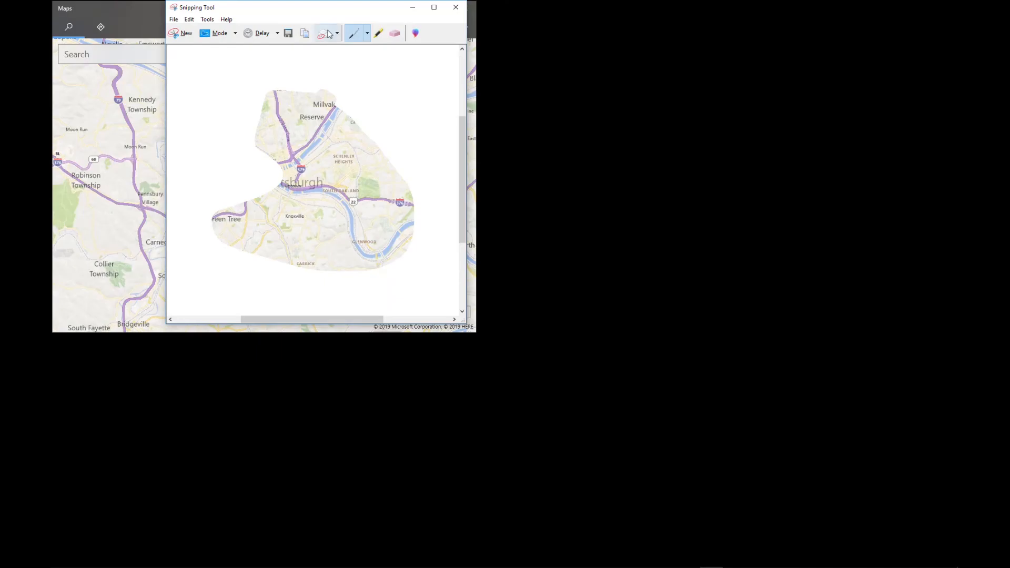
drag(293, 13, 655, 48)
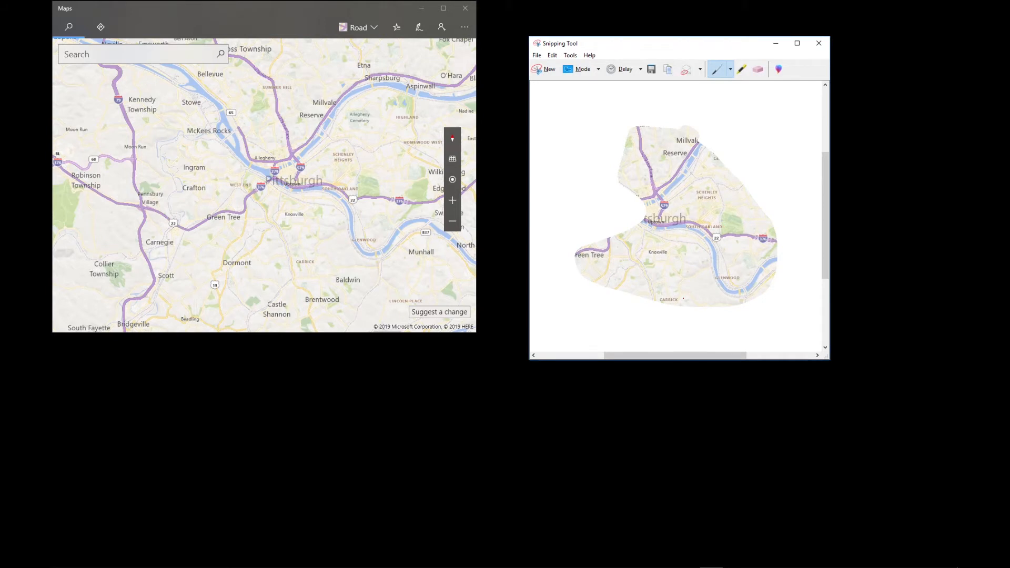
Capture a rectangular snip of the Maps window's upper-left area, including its search box, and move the snip window off the map
click(598, 69)
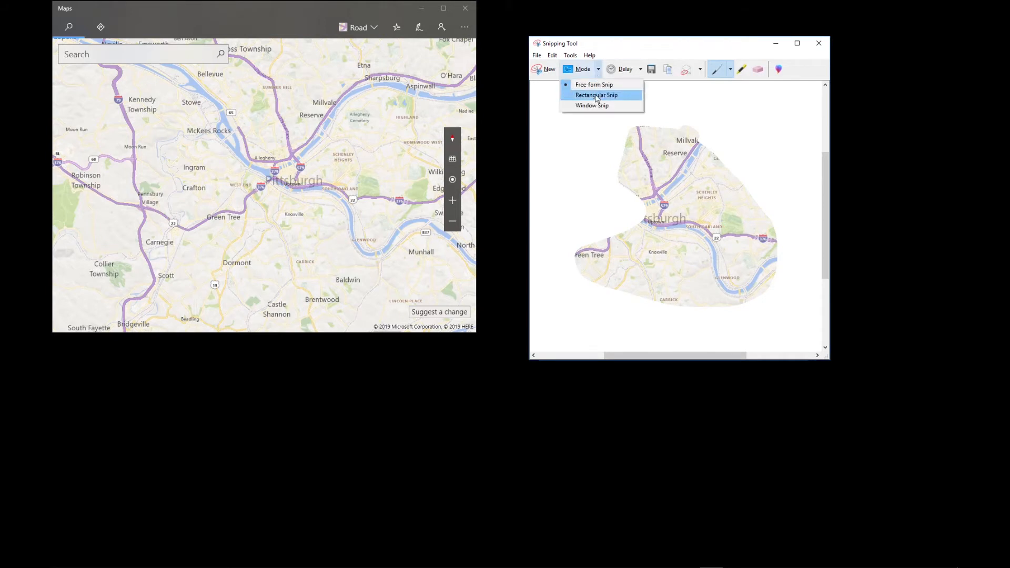
click(594, 94)
click(546, 70)
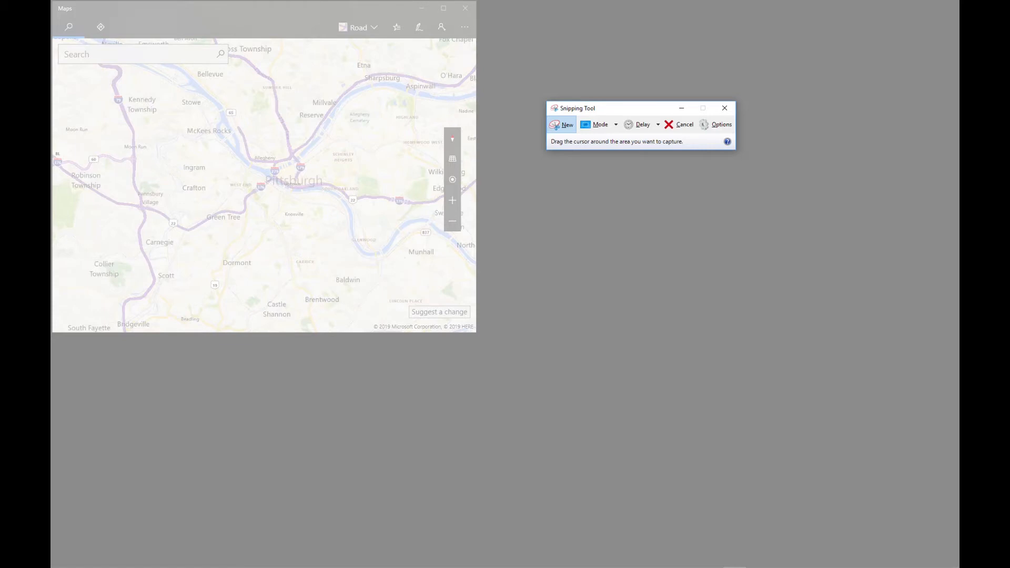
drag(55, 2, 341, 132)
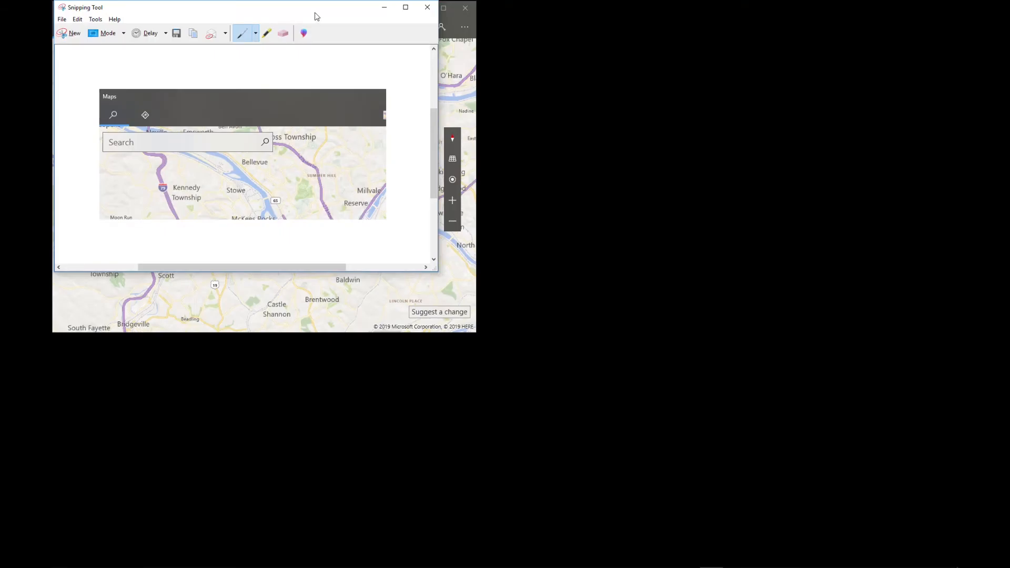
drag(314, 16, 758, 66)
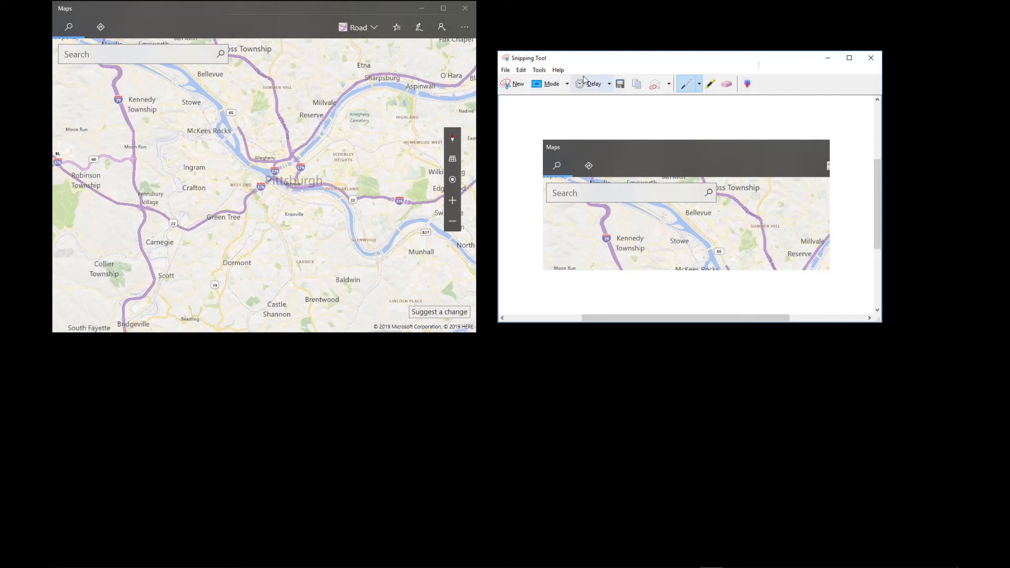
Try a new capture in Window Snip mode
click(567, 84)
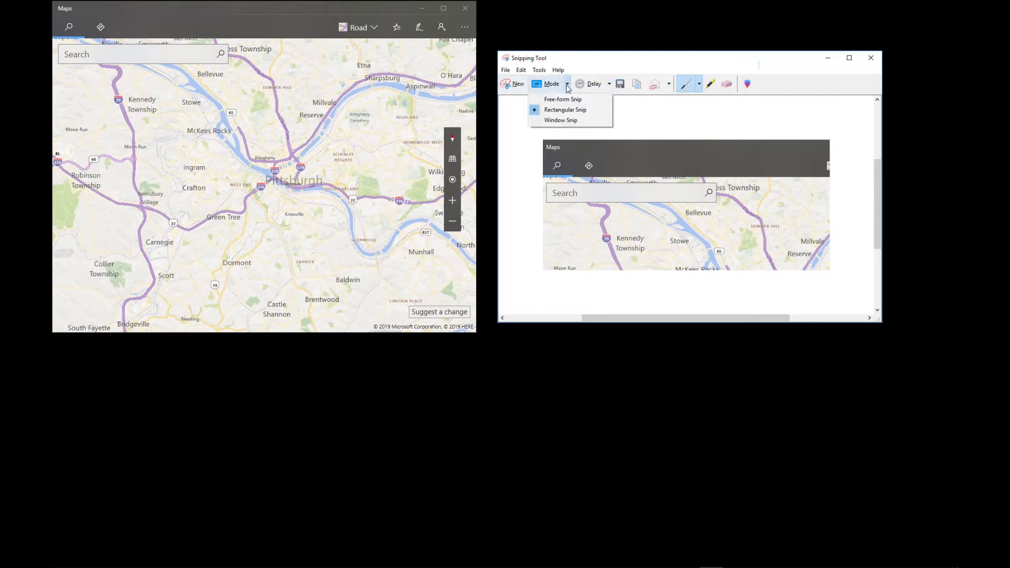
click(566, 120)
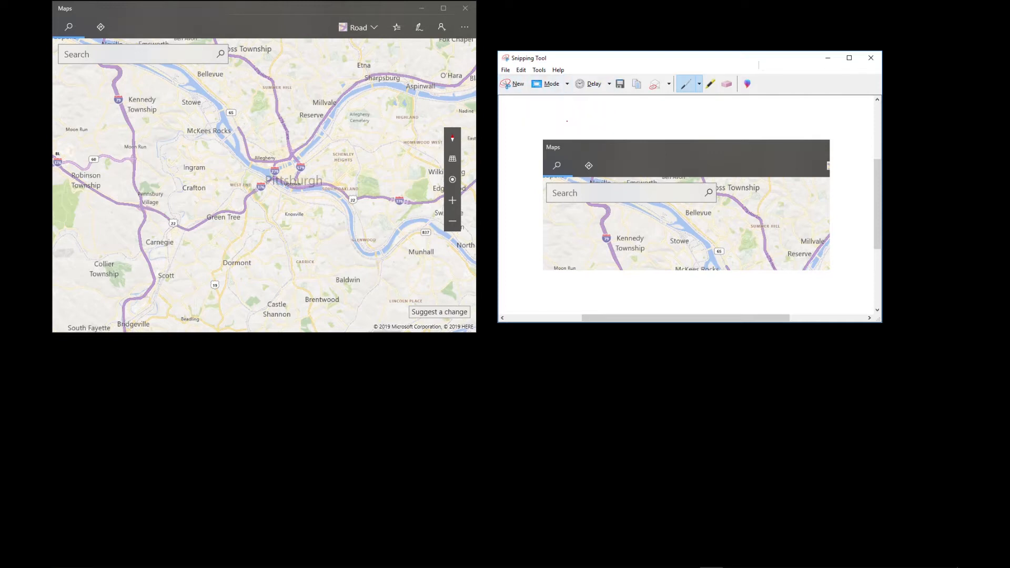
click(515, 86)
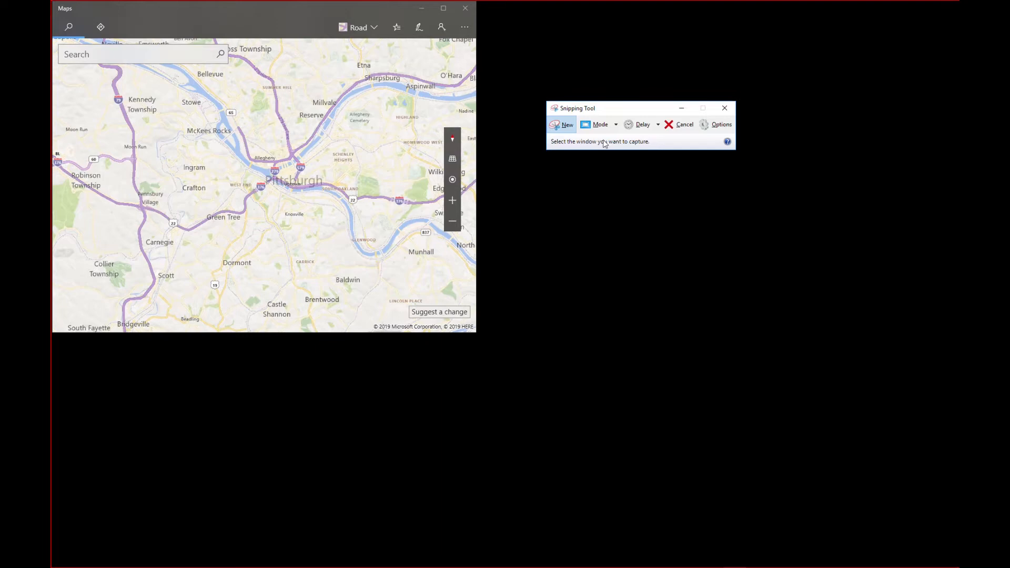
click(685, 127)
Return to Rectangular Snip mode, capture the Maps header and search box area, and place the snip window beside Maps
click(615, 126)
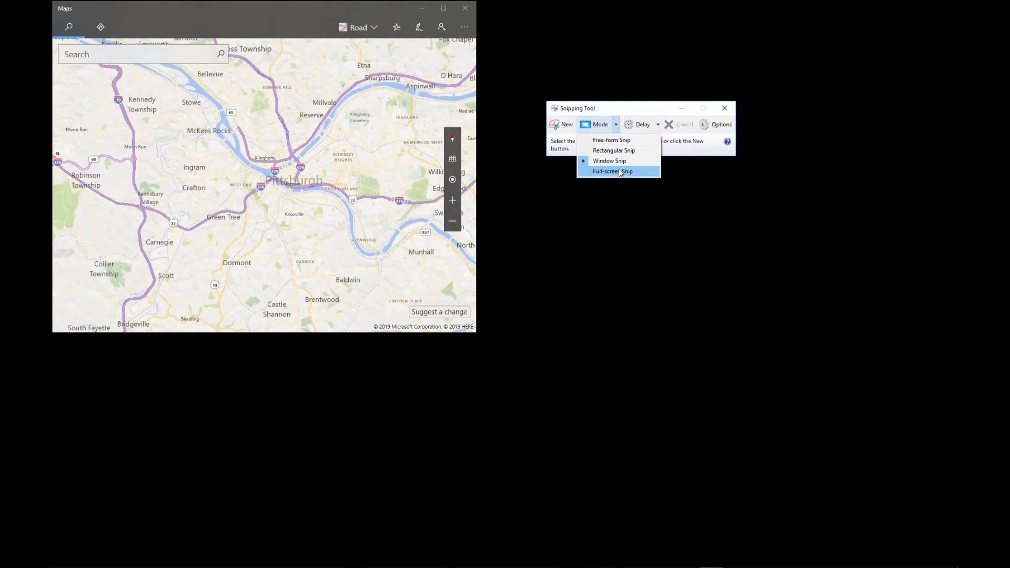
click(621, 151)
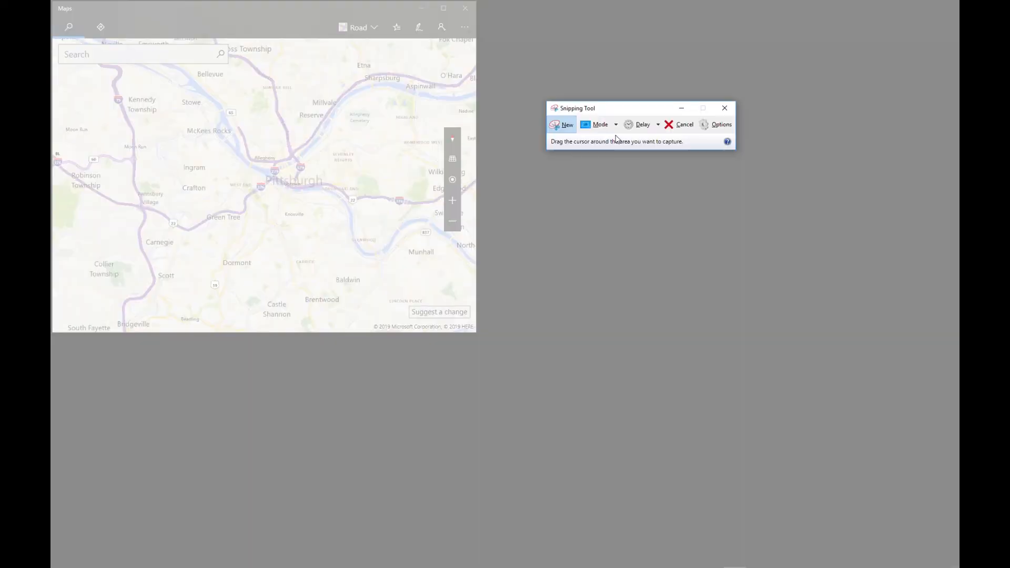
drag(57, 3, 281, 130)
drag(286, 6, 755, 51)
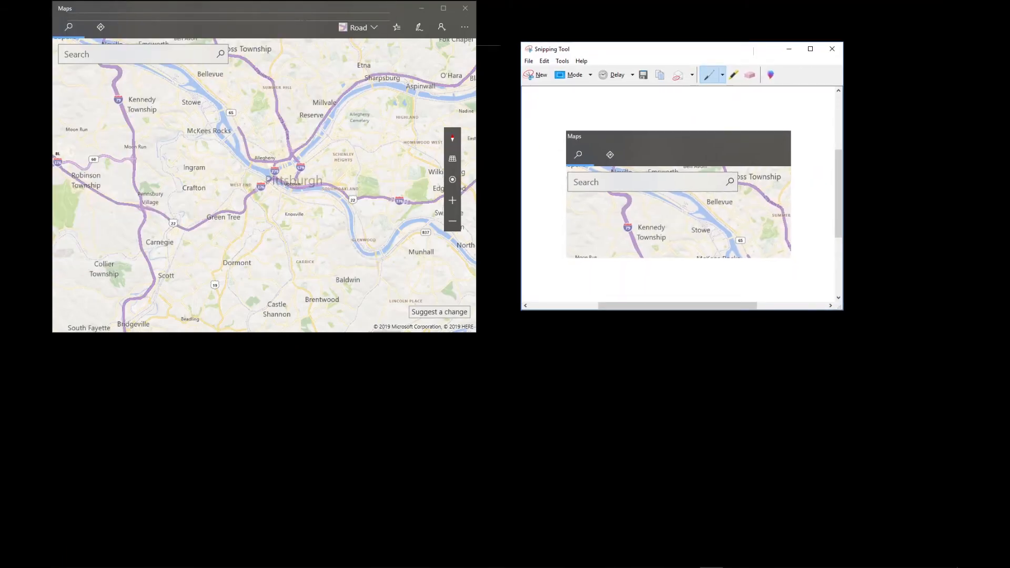
drag(629, 51, 613, 50)
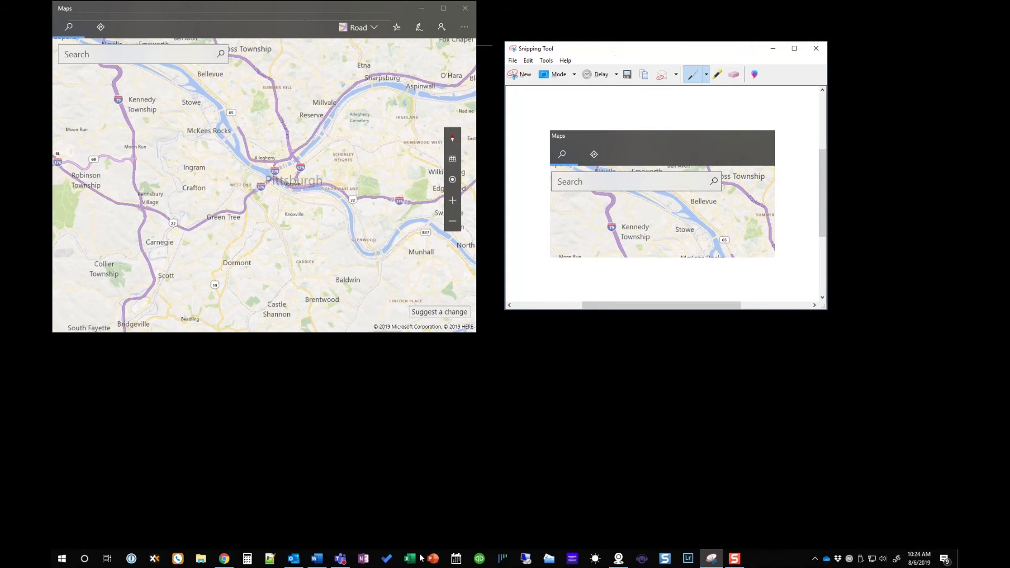
Switch to the Autotask page in Chrome, reposition its window, and display the main navigation menu
click(224, 562)
drag(367, 76, 349, 87)
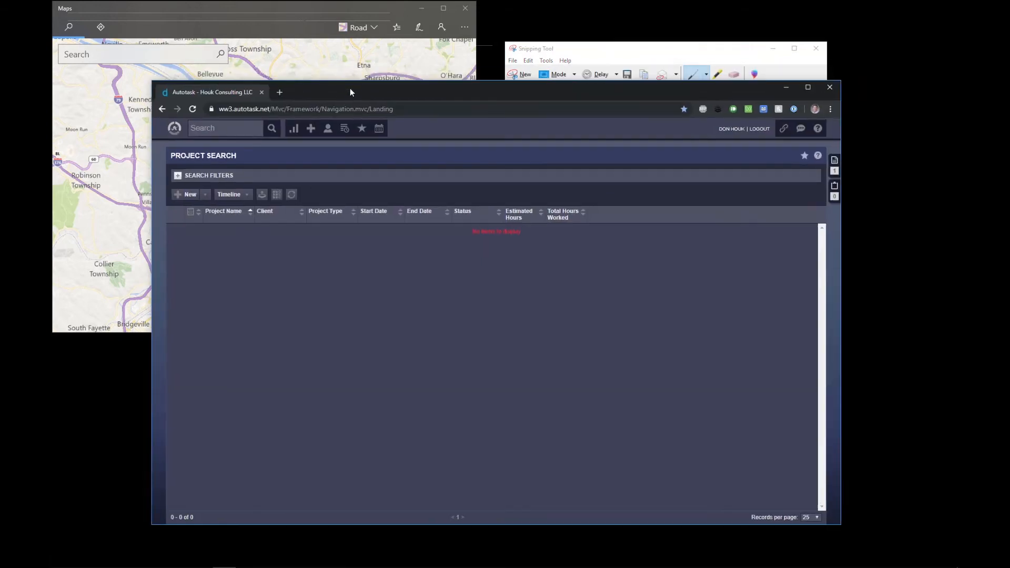
click(175, 130)
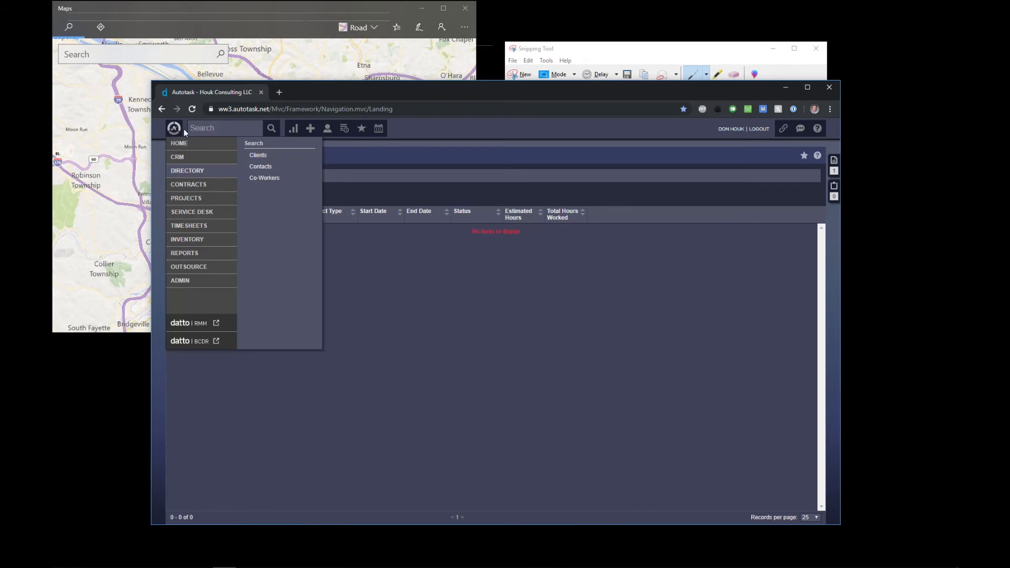
mouse_move(175, 130)
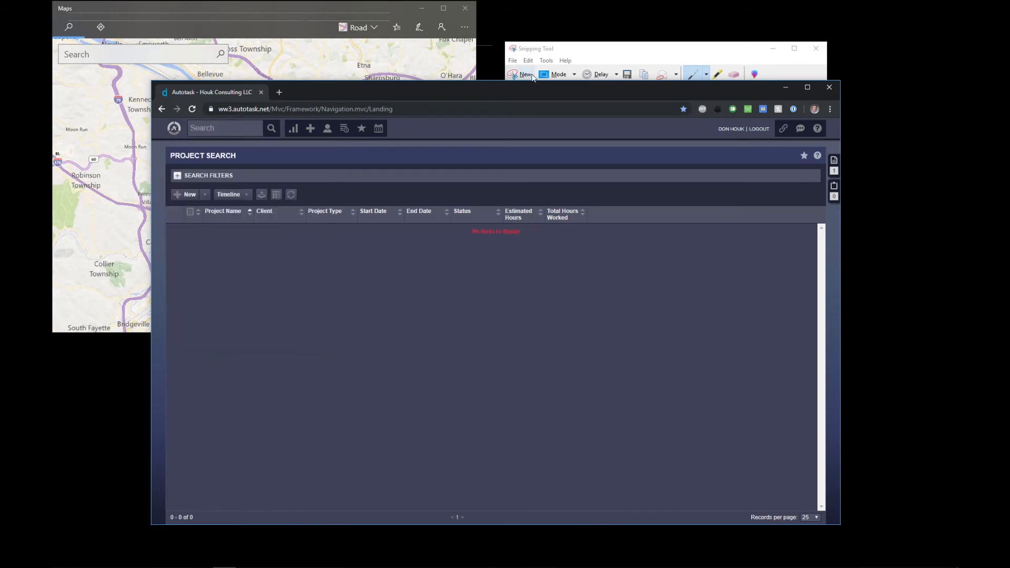
Move the Snipping Tool window above the browser content and set the snip delay to 2 seconds
drag(561, 50, 560, 13)
click(605, 46)
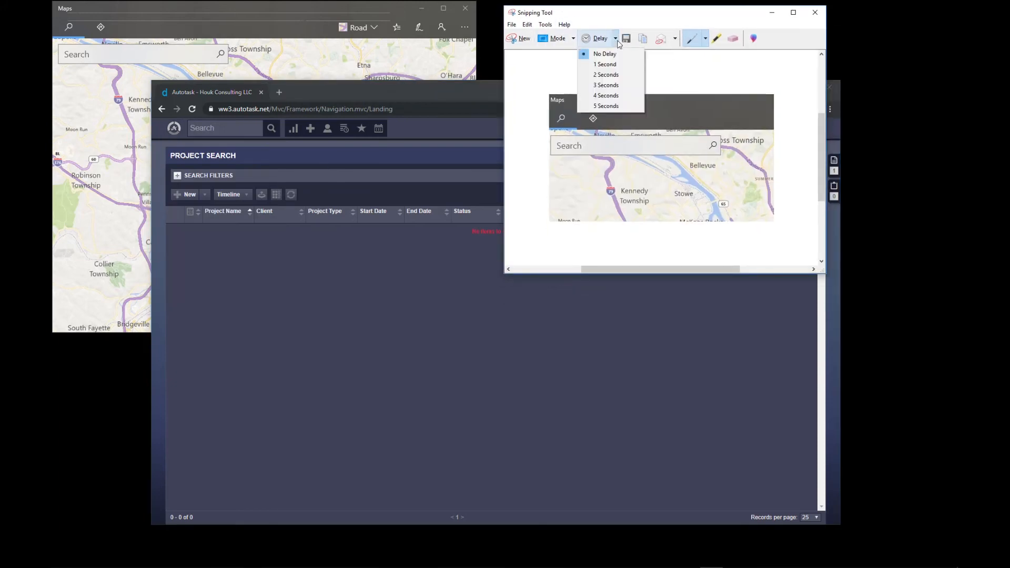
click(604, 73)
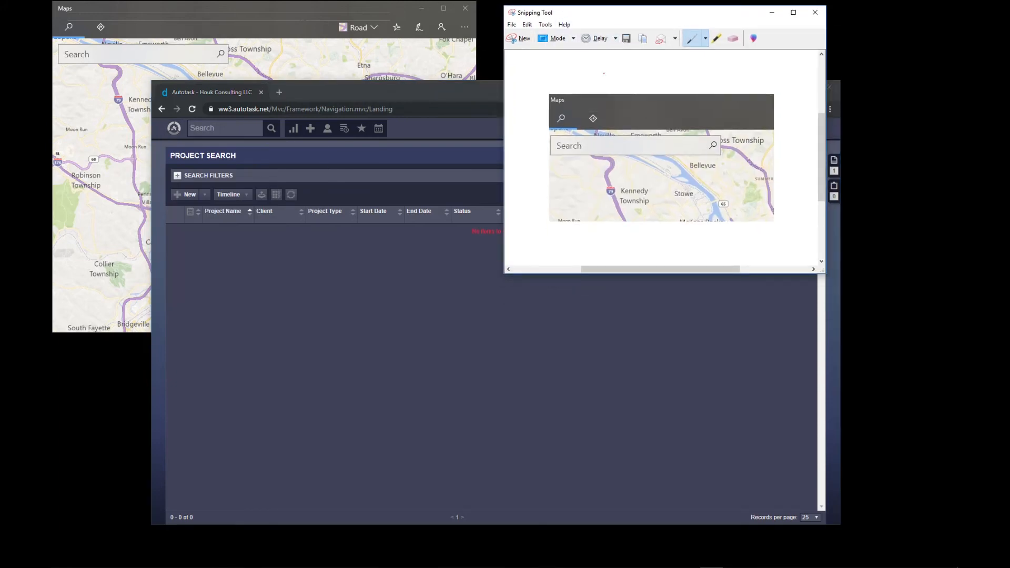
click(573, 38)
click(575, 42)
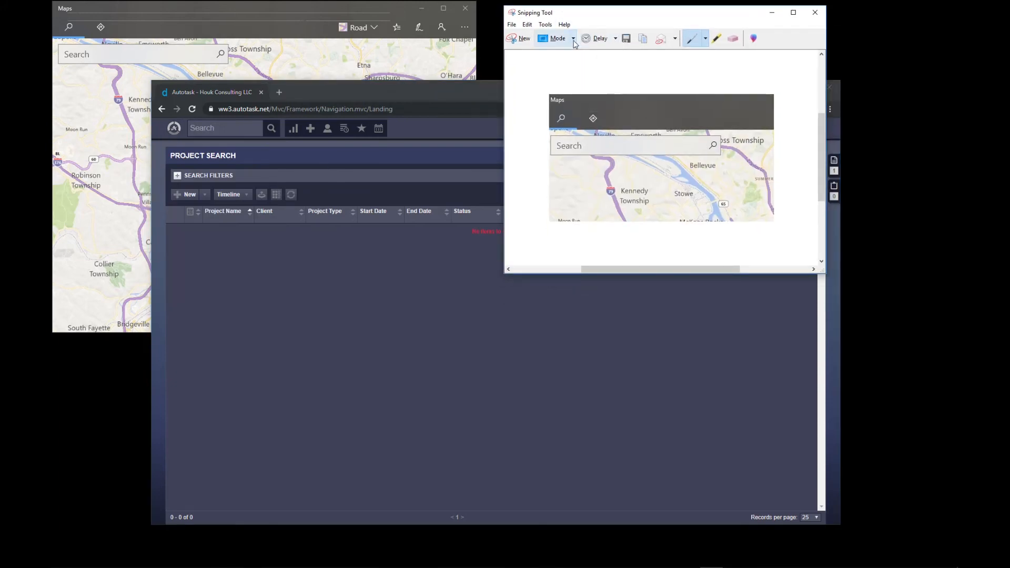
Take a delayed rectangular snip of the expanded Autotask navigation menu and move the snip window aside
click(515, 39)
click(173, 128)
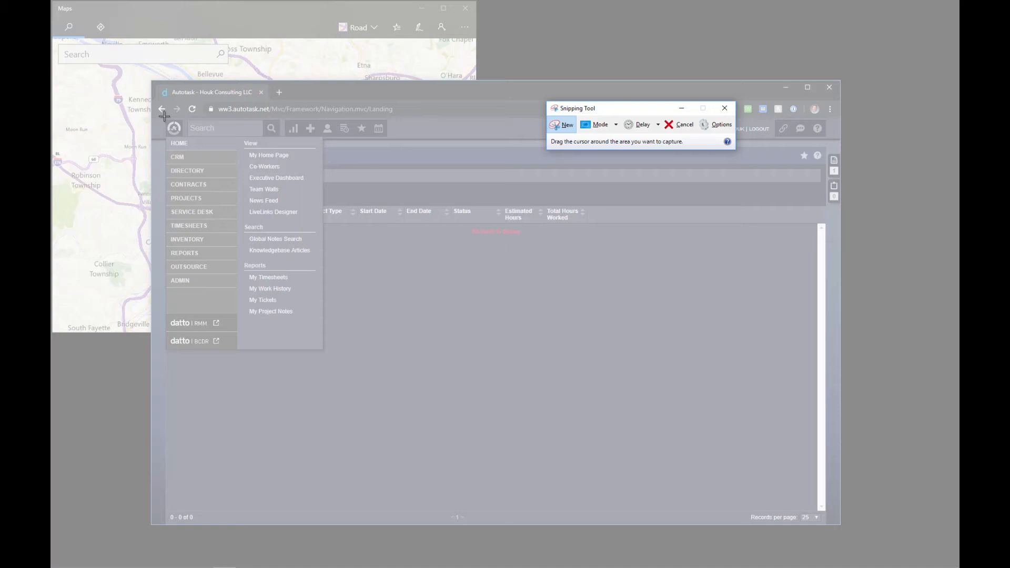
drag(164, 117, 325, 319)
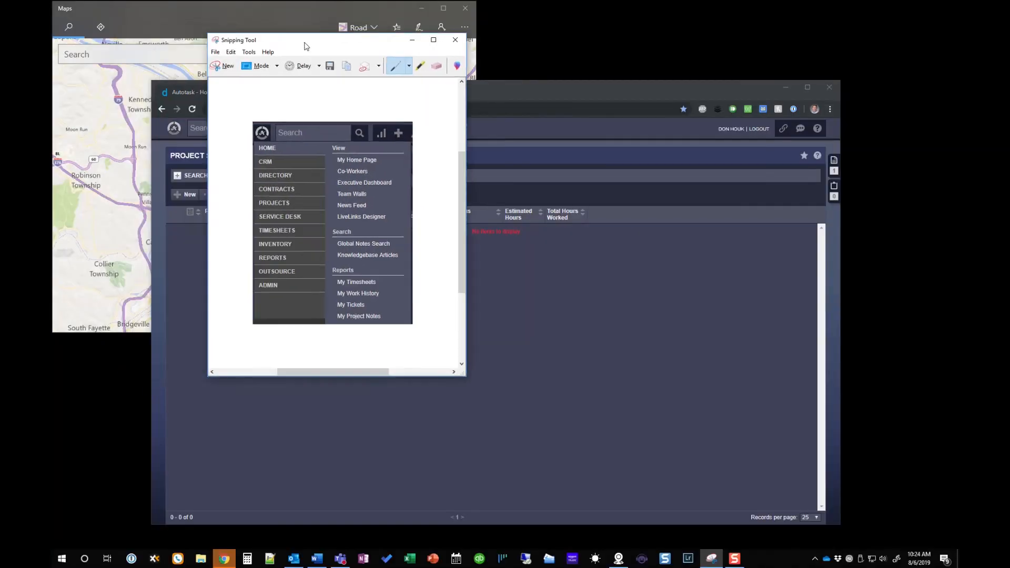
drag(306, 46, 623, 20)
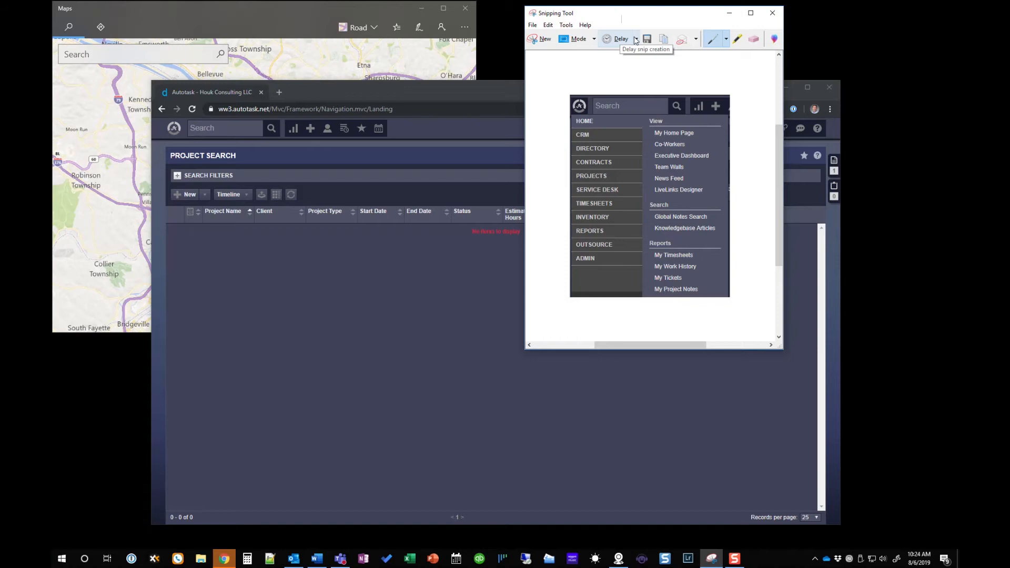
Set the snip delay to No Delay and move the compact Snipping Tool window above the browser
click(635, 39)
click(621, 52)
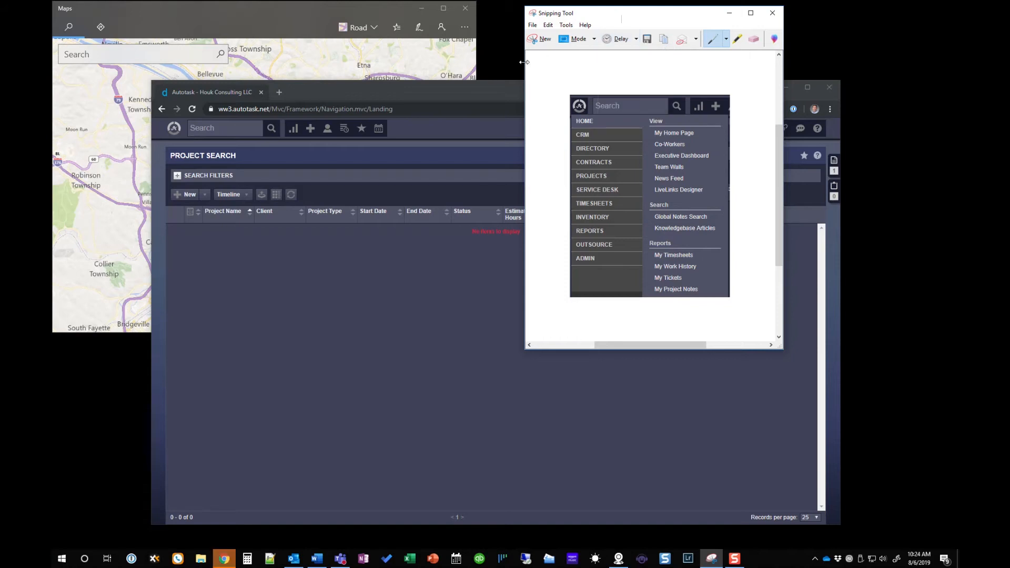
click(544, 39)
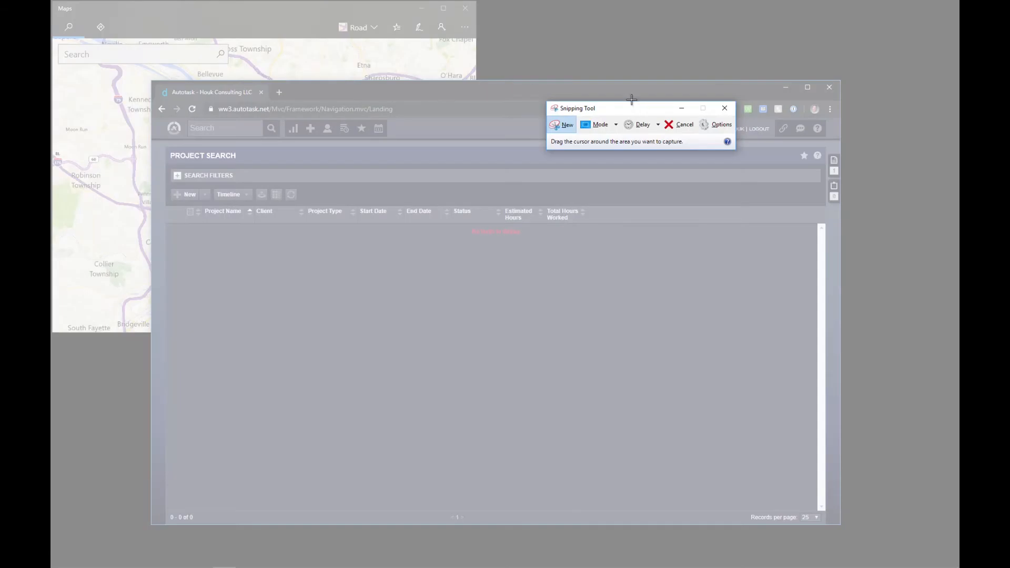
key(Escape)
drag(589, 108, 571, 16)
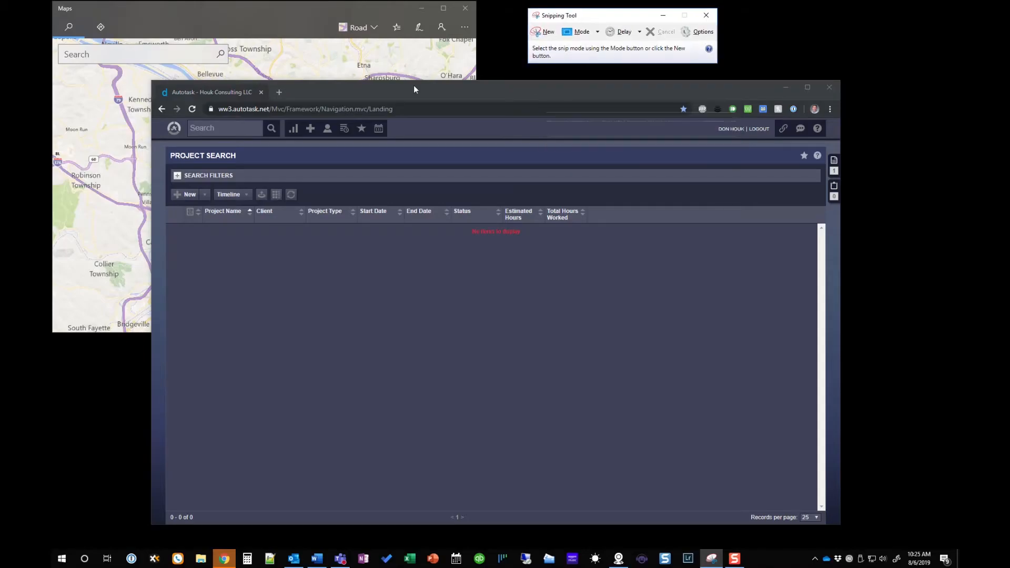
Take an undelayed rectangular snip of the expanded Autotask navigation menu and reposition the snip window over the browser
click(174, 129)
mouse_move(175, 131)
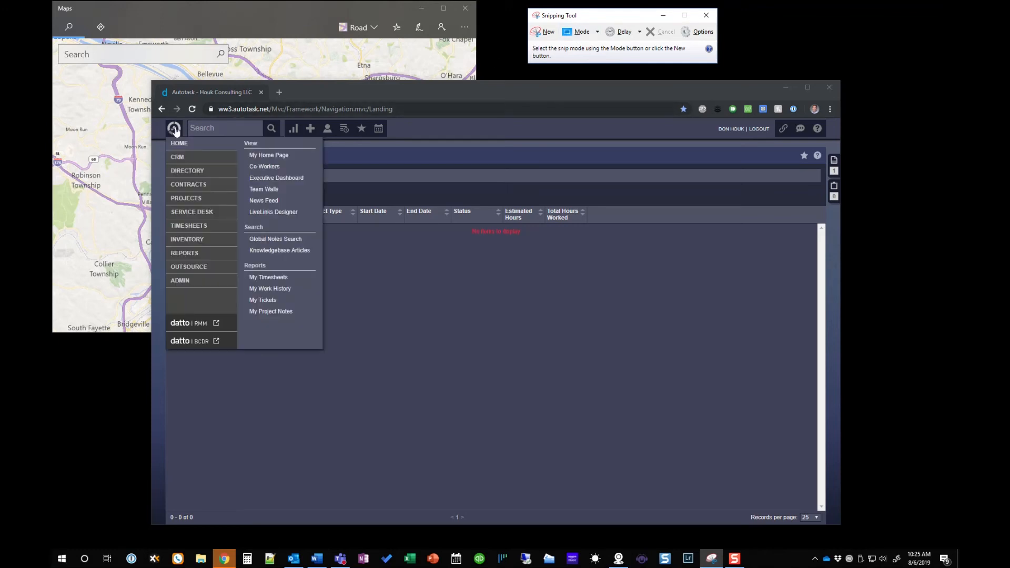
key(alt+n)
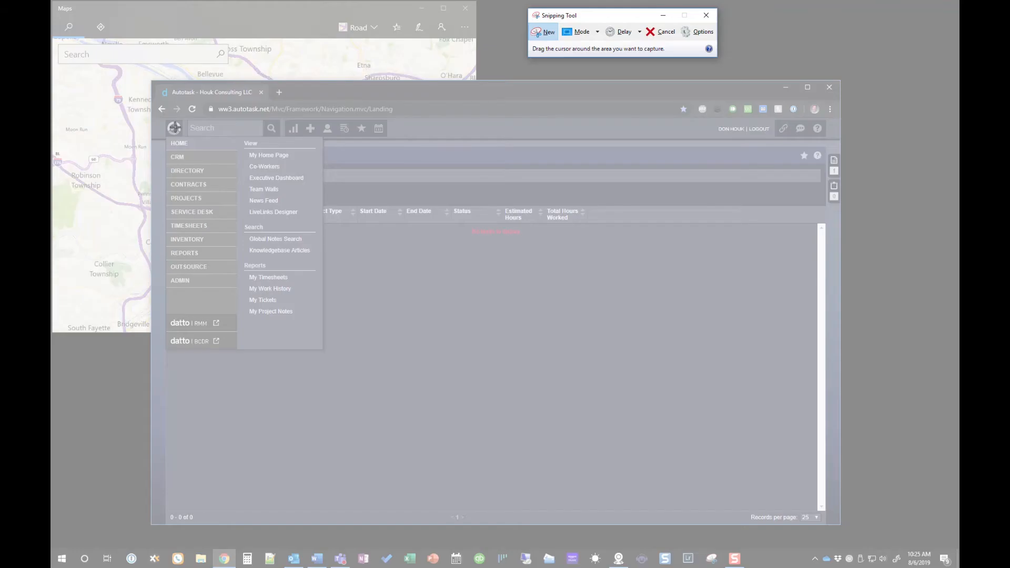
drag(167, 119, 323, 316)
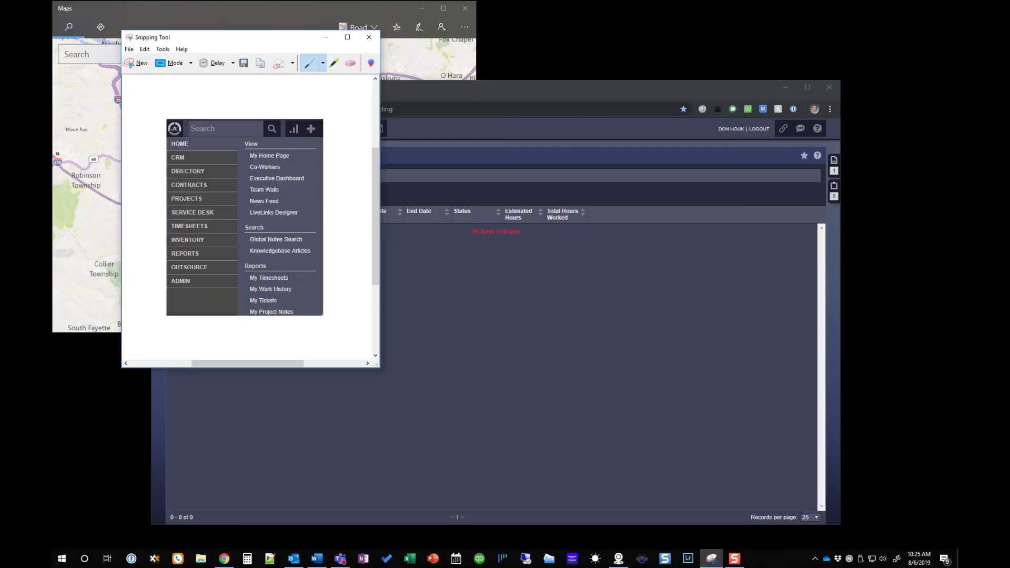
drag(248, 40, 681, 33)
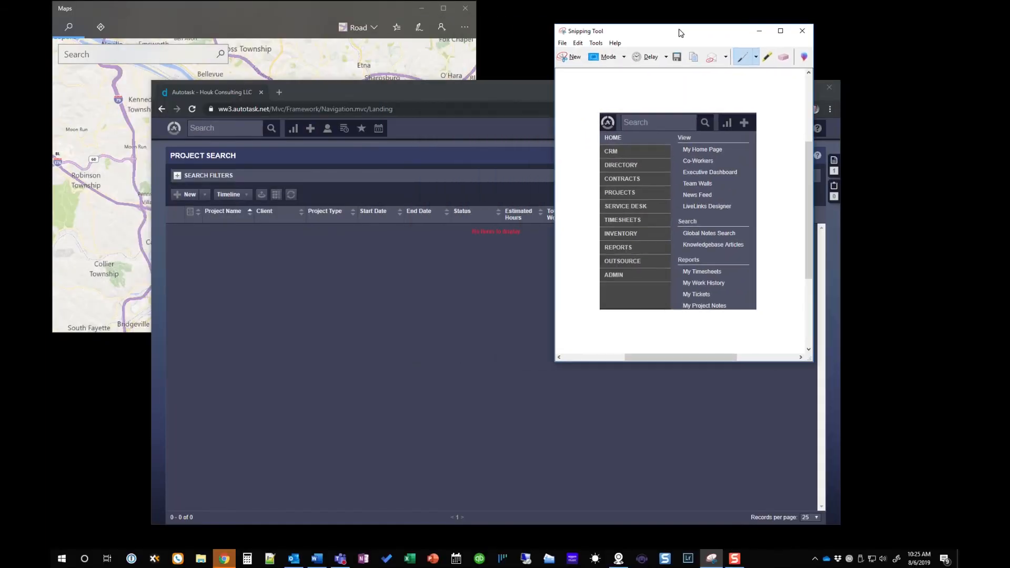
click(427, 97)
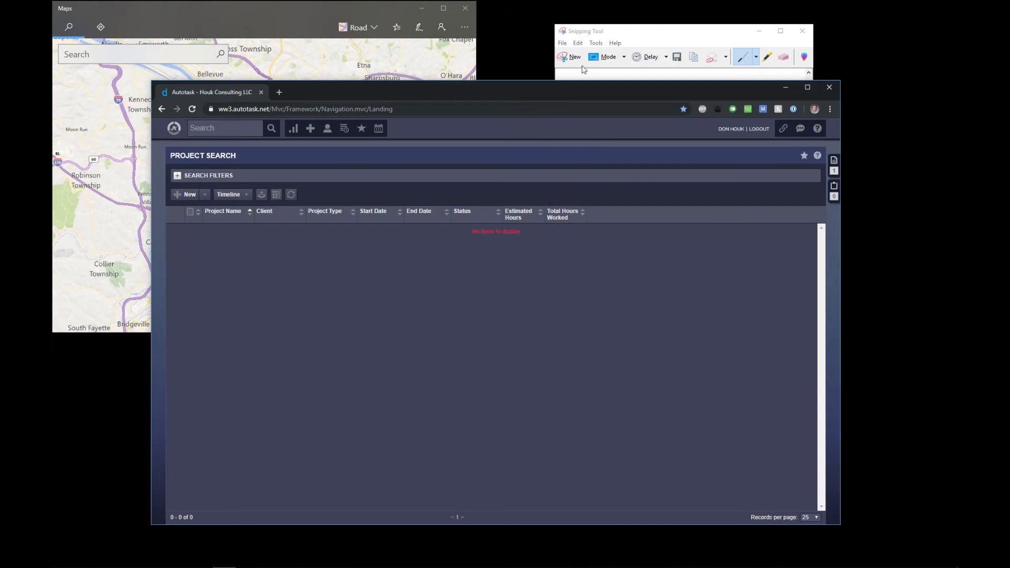
click(618, 36)
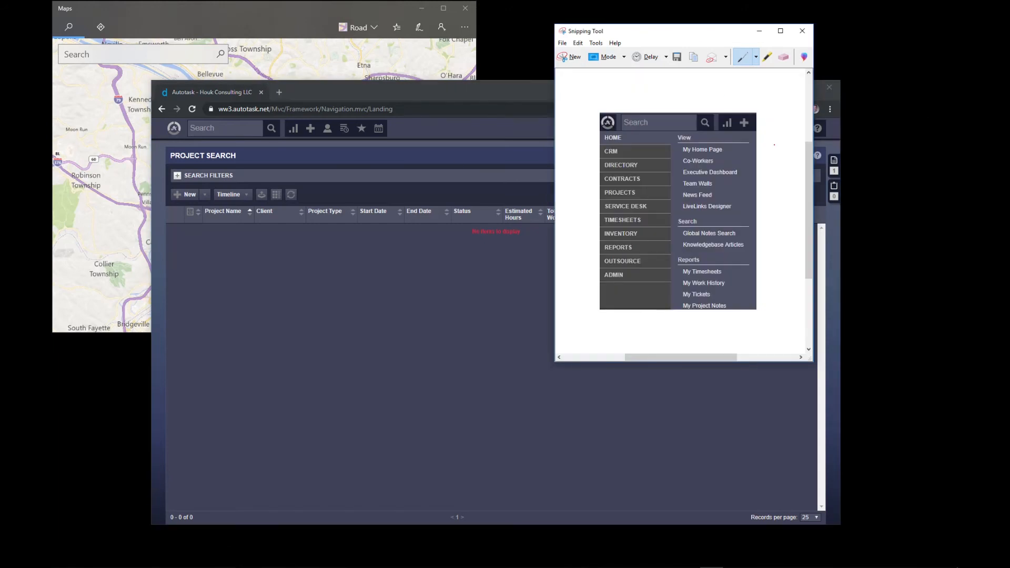
drag(695, 34, 619, 29)
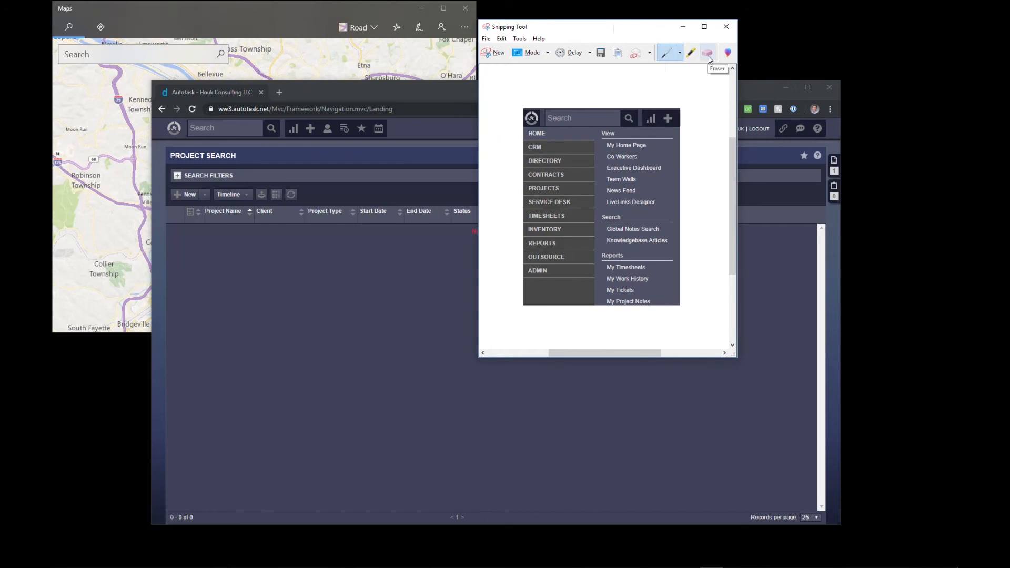
Circle My Home Page on the snip with the red pen and highlight Executive Dashboard in yellow
click(679, 53)
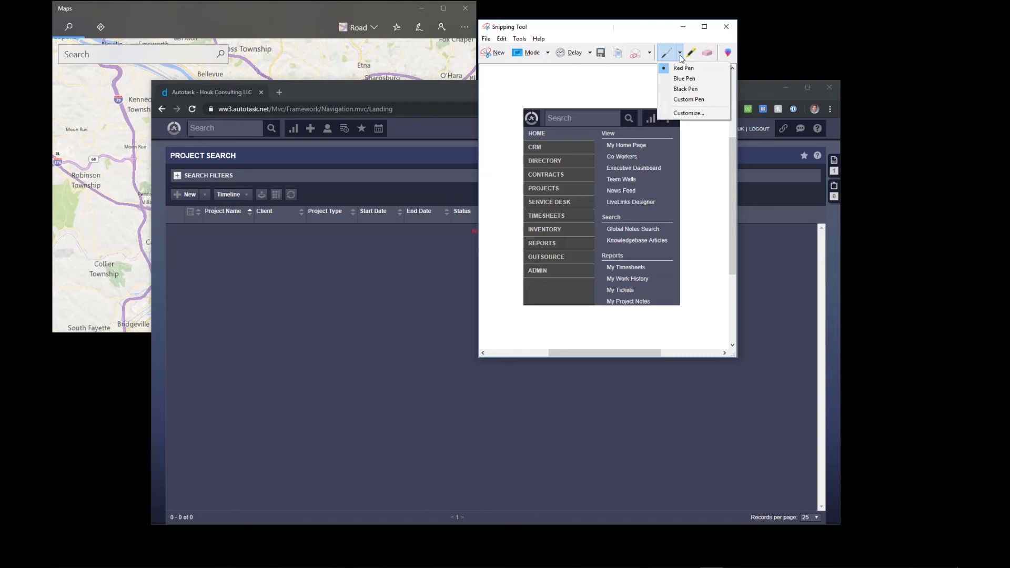
click(679, 55)
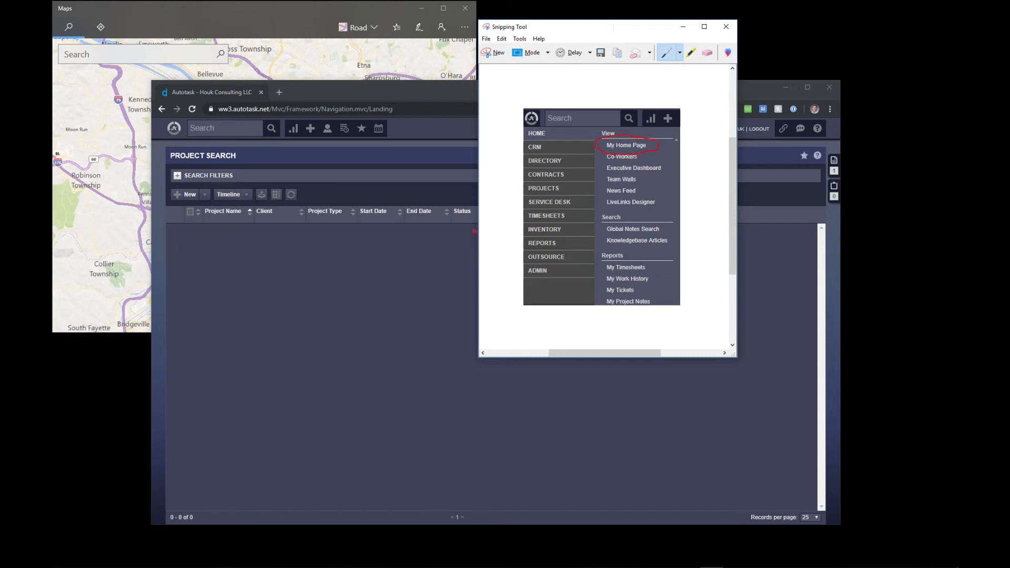
click(691, 53)
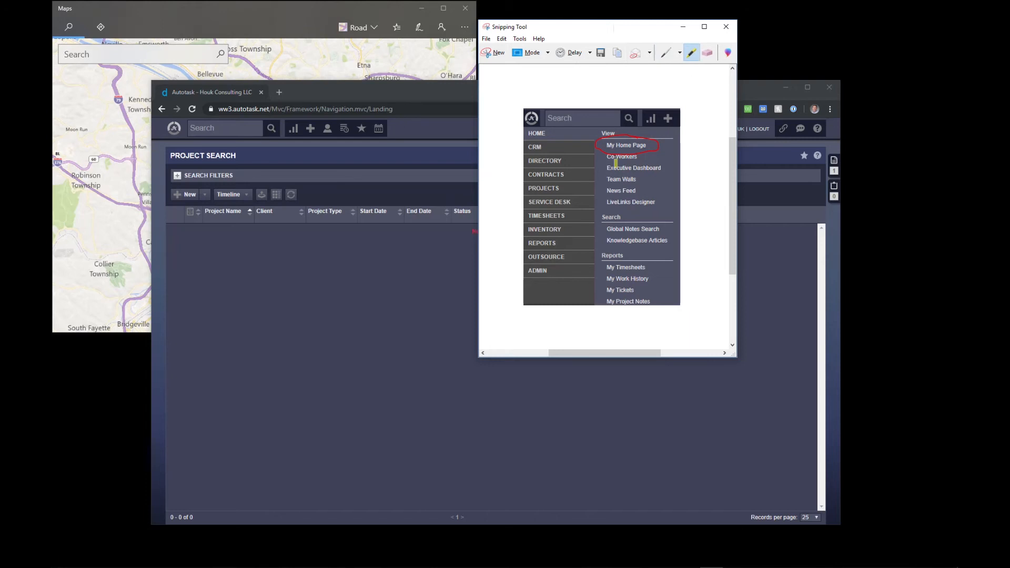
drag(608, 167, 662, 168)
Erase the yellow highlight over Executive Dashboard and the red circle around My Home Page
click(707, 53)
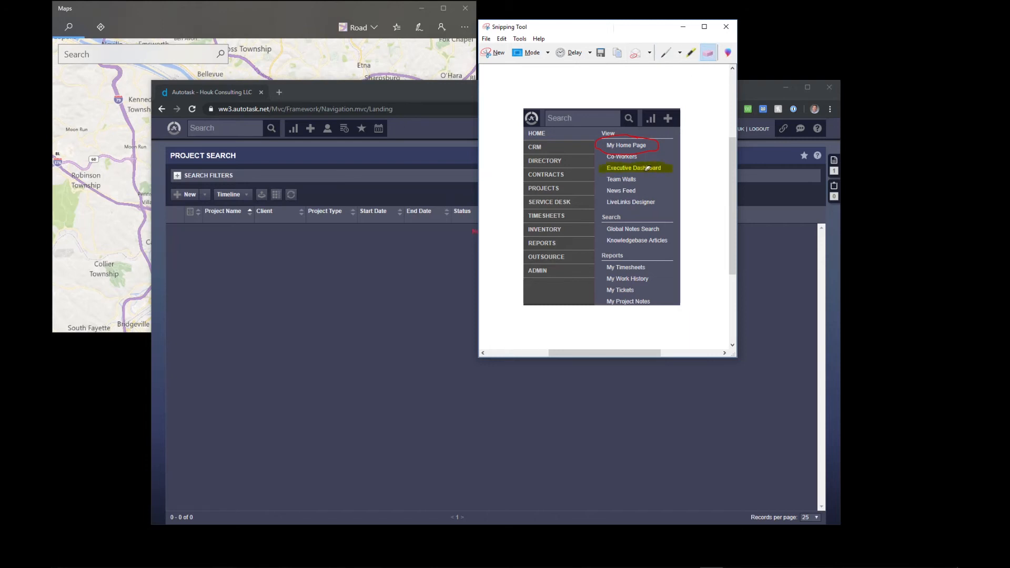
click(646, 167)
click(639, 150)
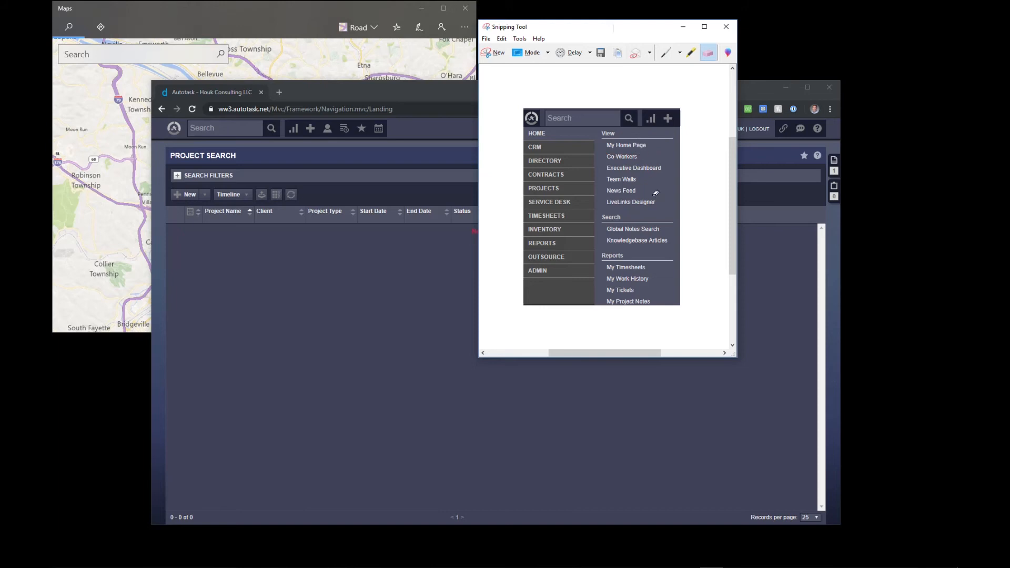
Circle My Home Page on the snip with the red pen and paste the snip into a new Outlook email message
click(666, 53)
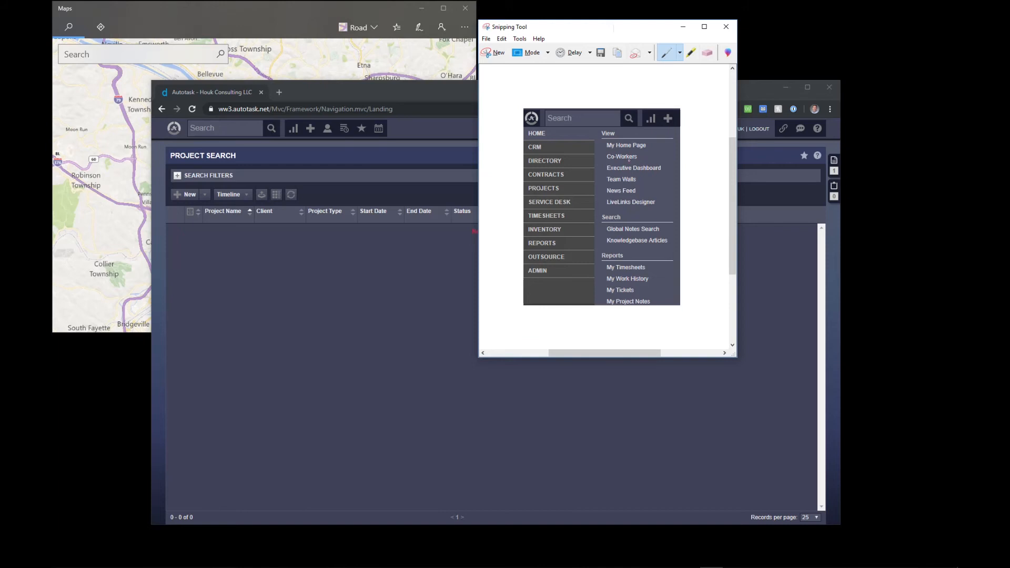
drag(639, 136, 601, 140)
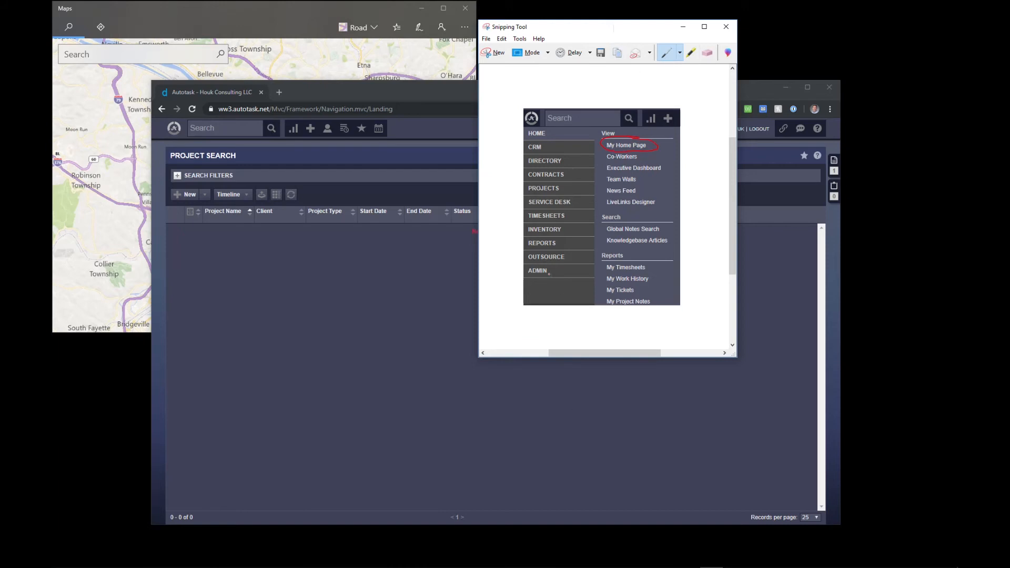
right_click(294, 558)
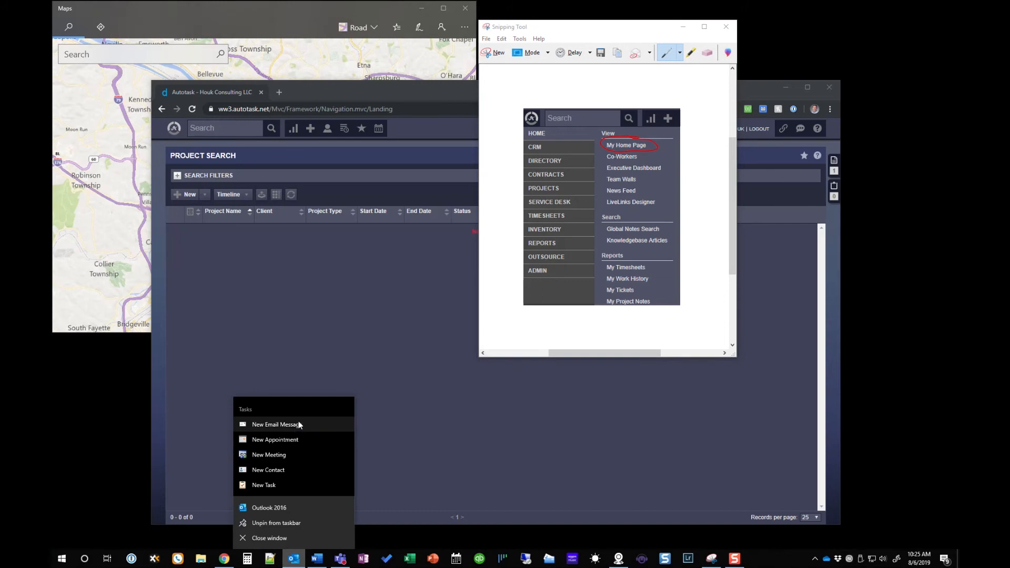
click(292, 425)
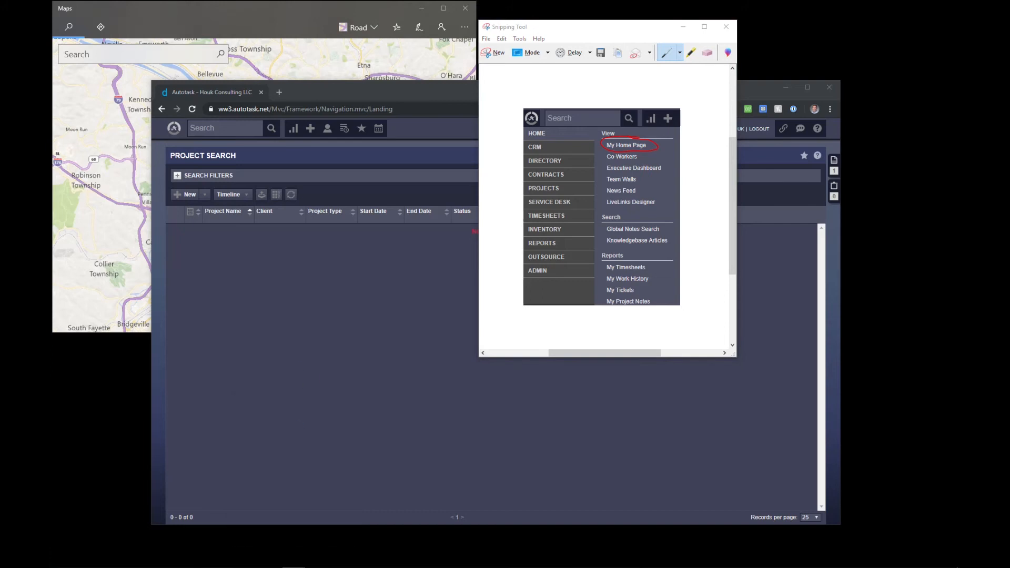
drag(1008, 93, 503, 92)
click(374, 279)
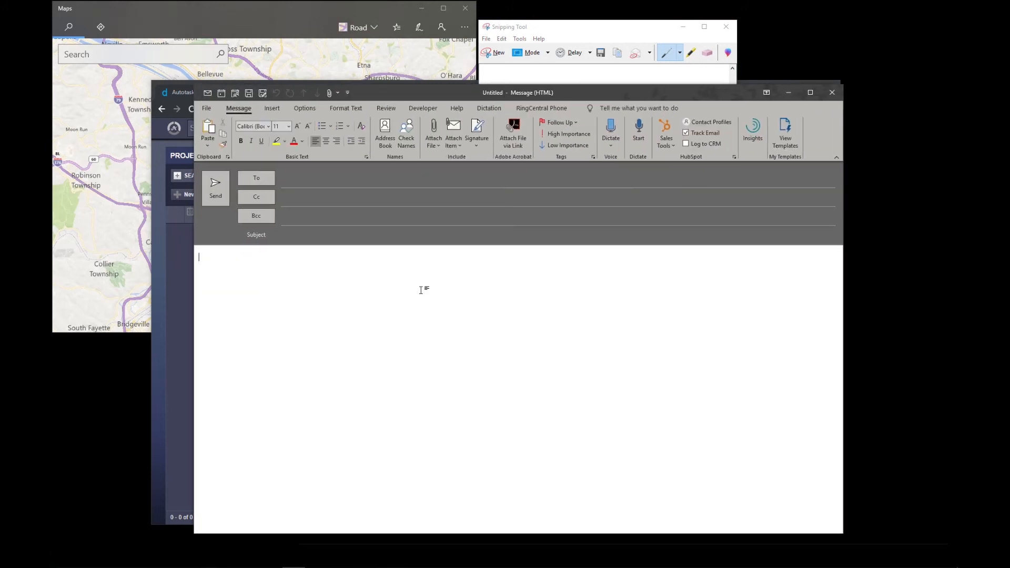
right_click(245, 275)
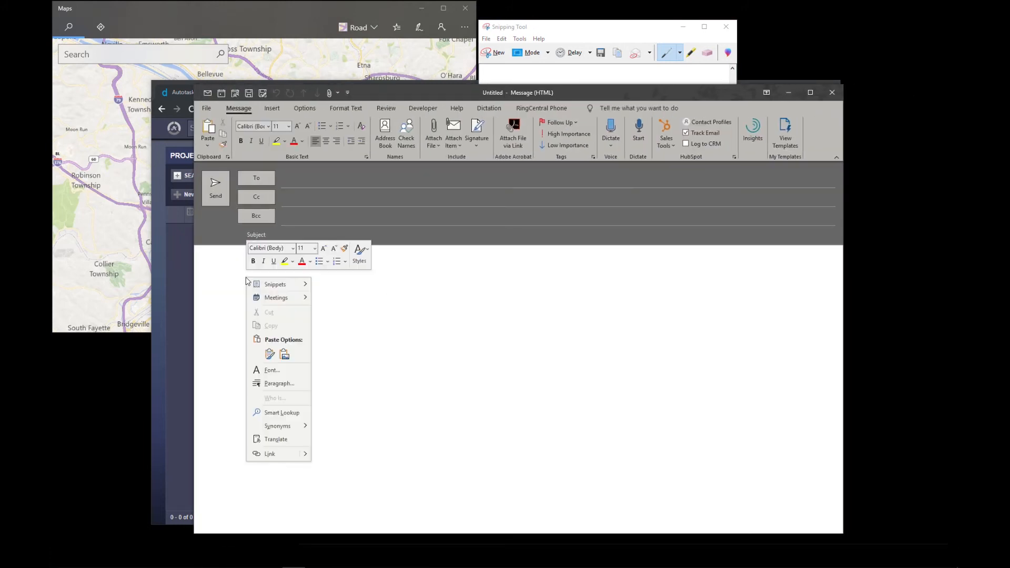
click(269, 355)
Circle Executive Dashboard in red on the snip and paste the updated snip below the first image in the email
click(582, 31)
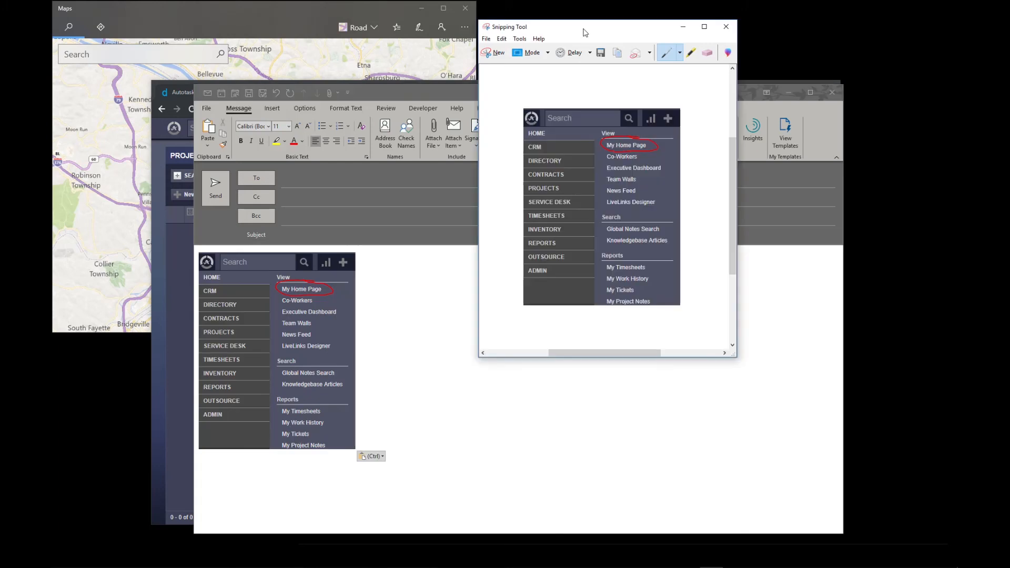
drag(655, 162, 663, 164)
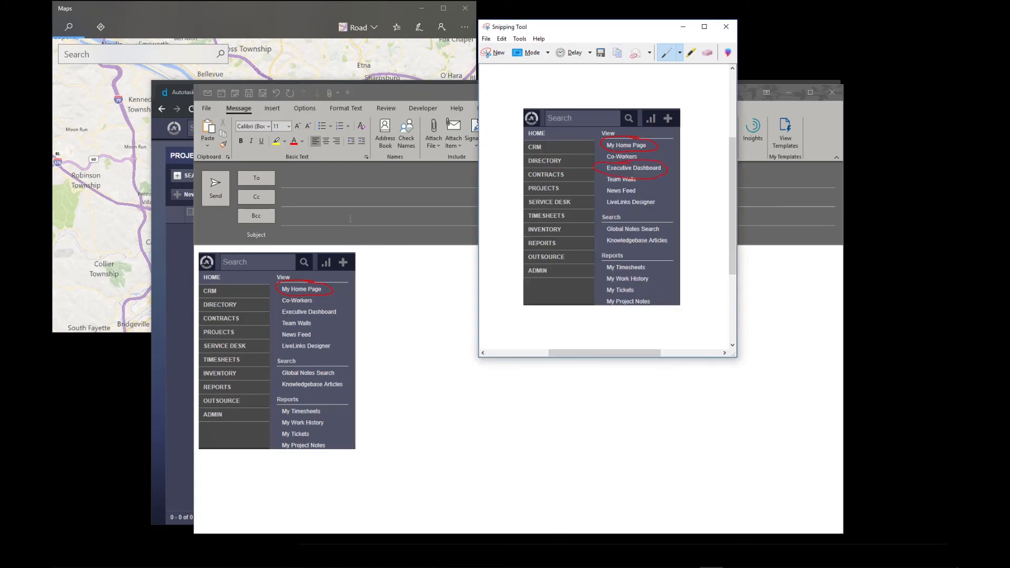
click(390, 93)
click(281, 493)
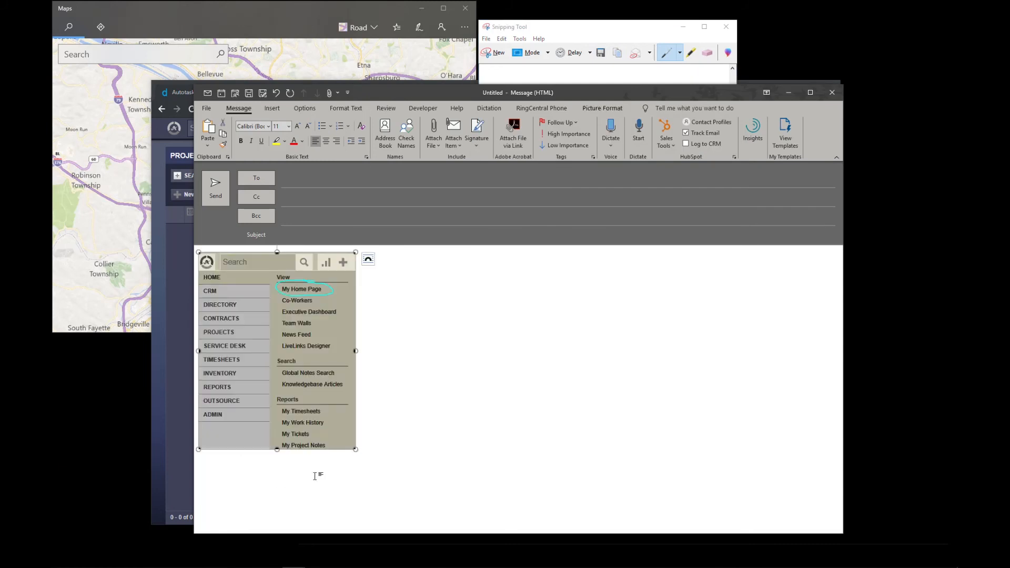
click(422, 434)
key(ctrl+v)
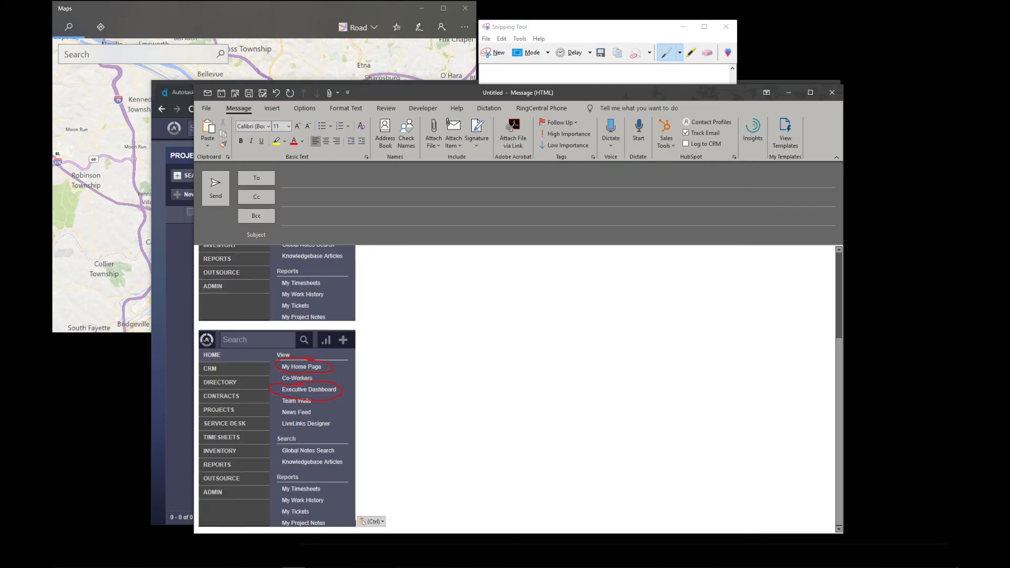
Enlarge the email window to show both pasted snips and close the message without saving it
drag(389, 534, 390, 567)
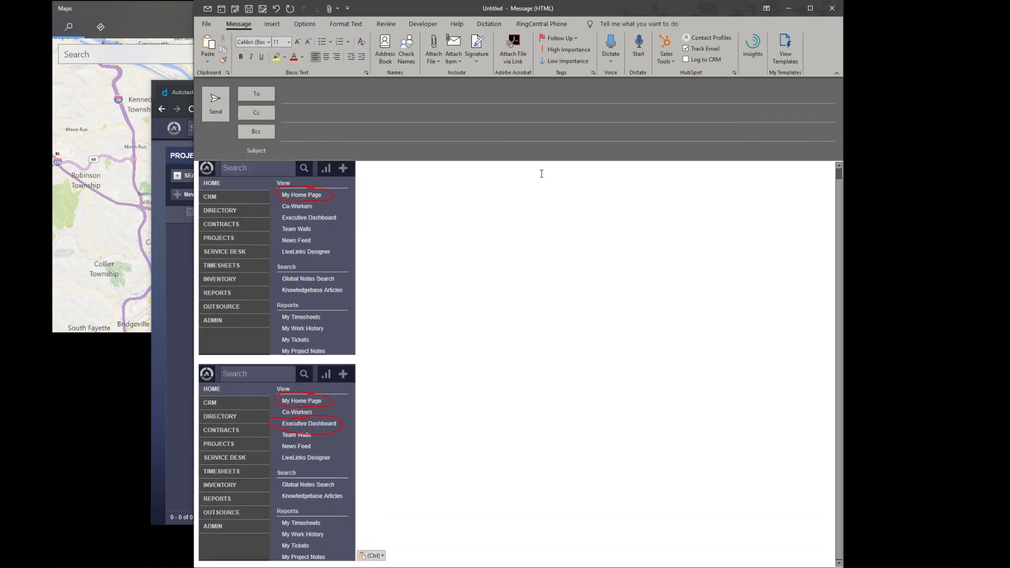
click(831, 8)
click(508, 315)
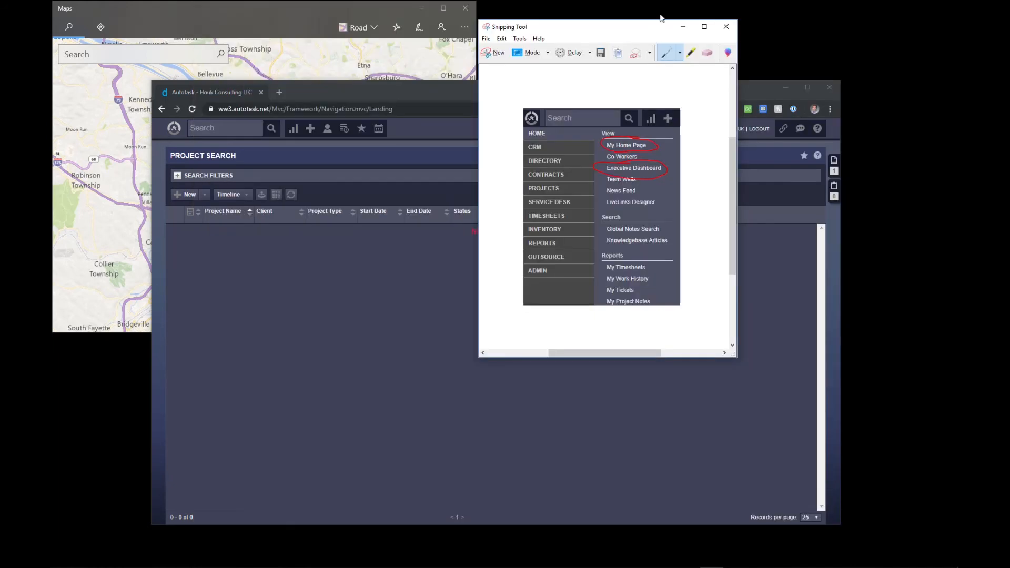
Check the snip's copy command and its options for sending to an email recipient
click(620, 59)
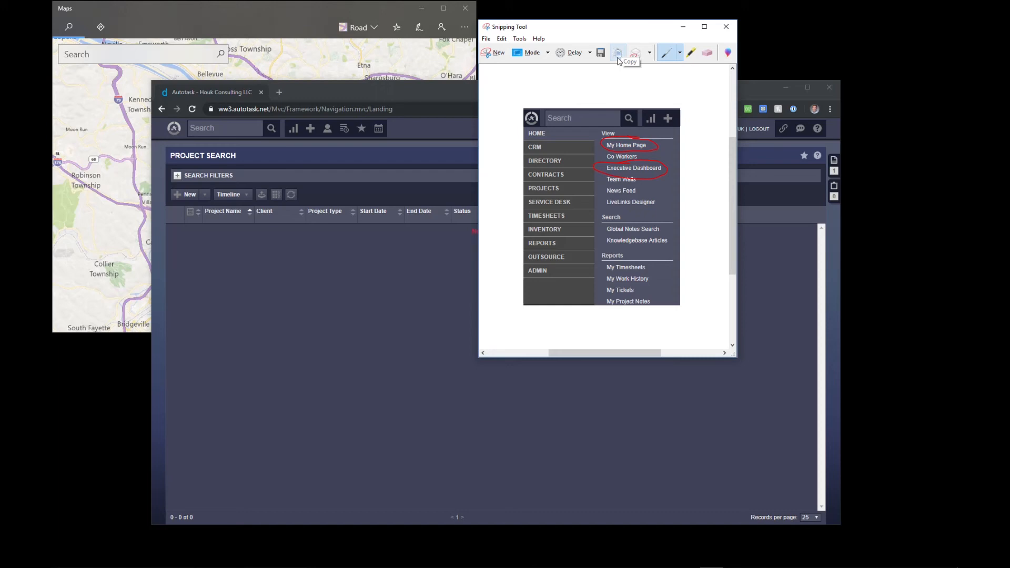
click(649, 55)
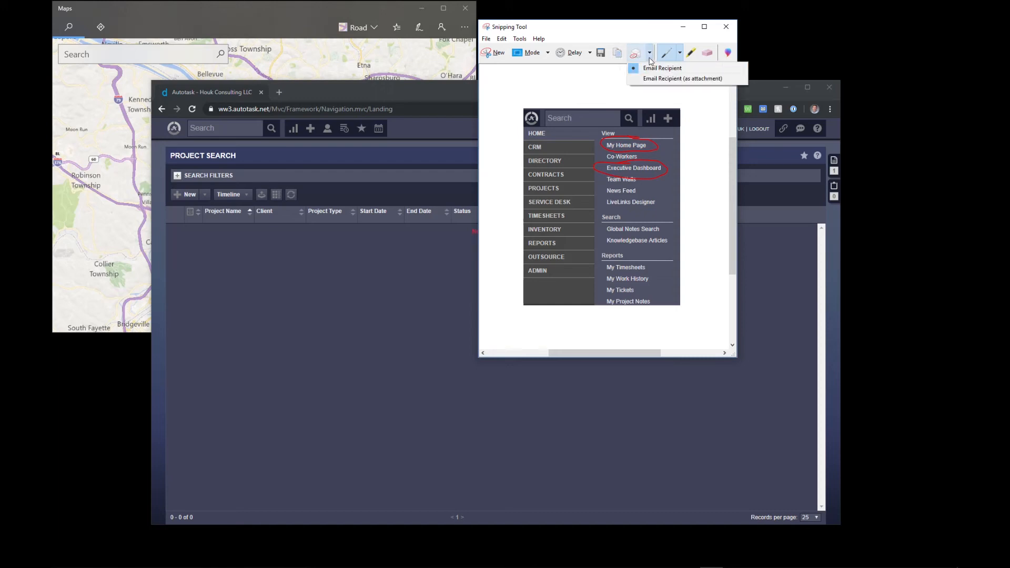
click(650, 57)
drag(631, 29, 628, 29)
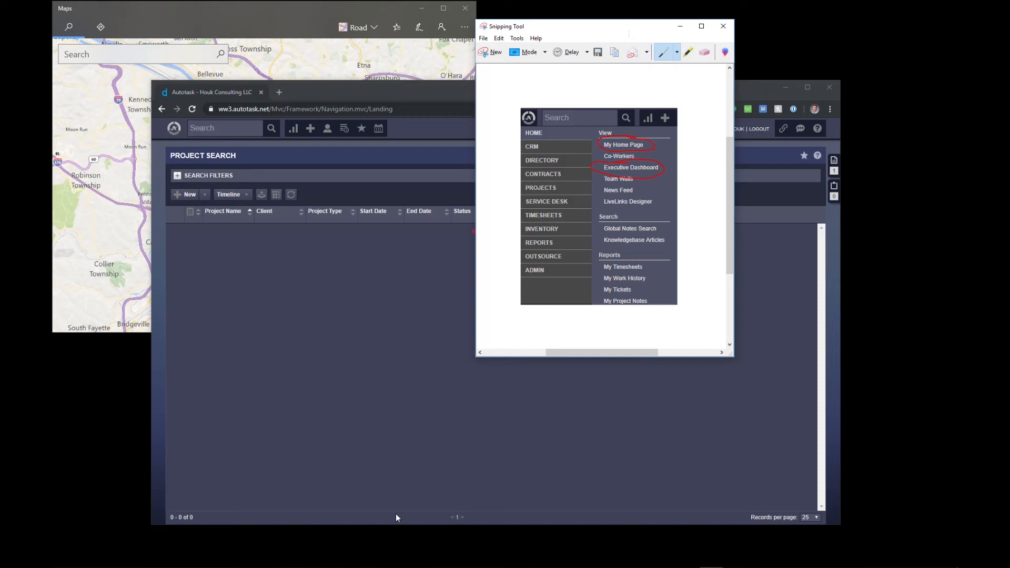
right_click(294, 558)
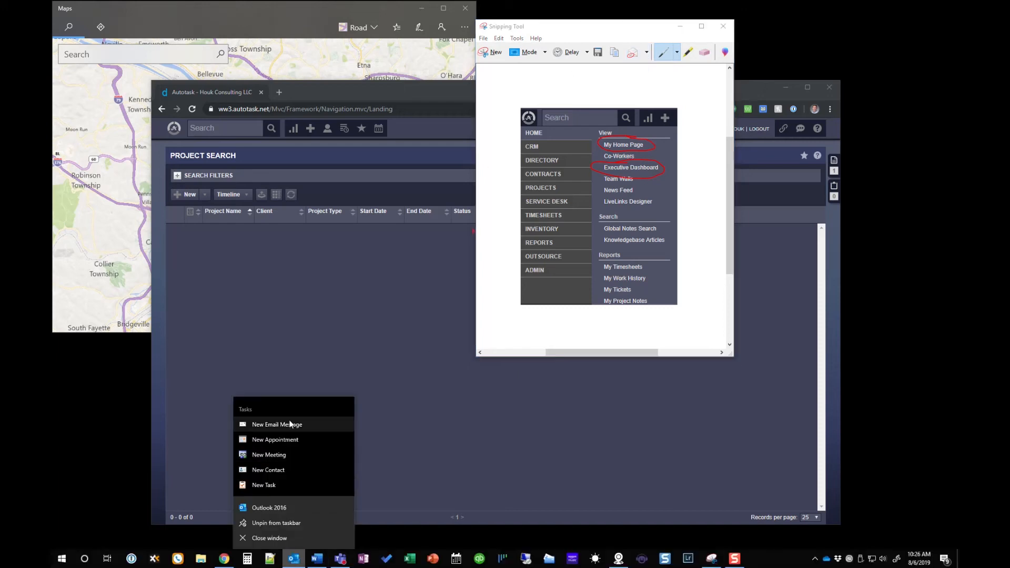
click(553, 30)
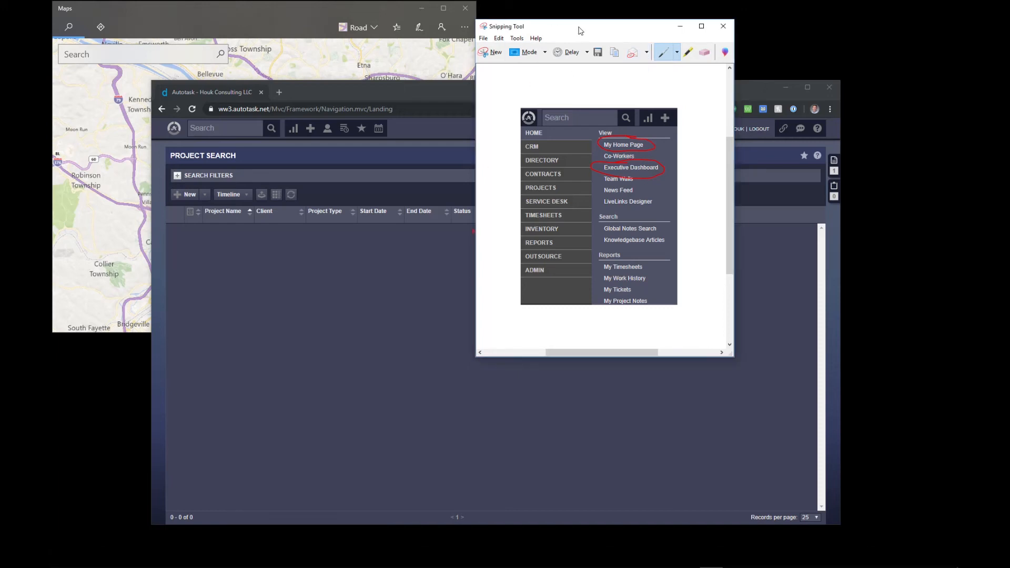
drag(580, 29, 599, 29)
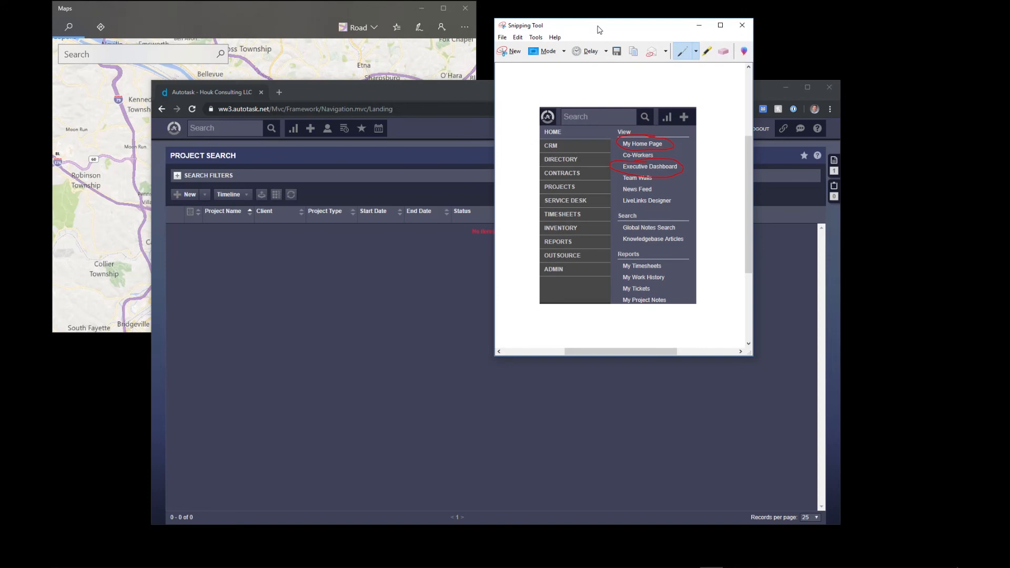
View the Save As dialog for the annotated snip and close it without saving
click(618, 57)
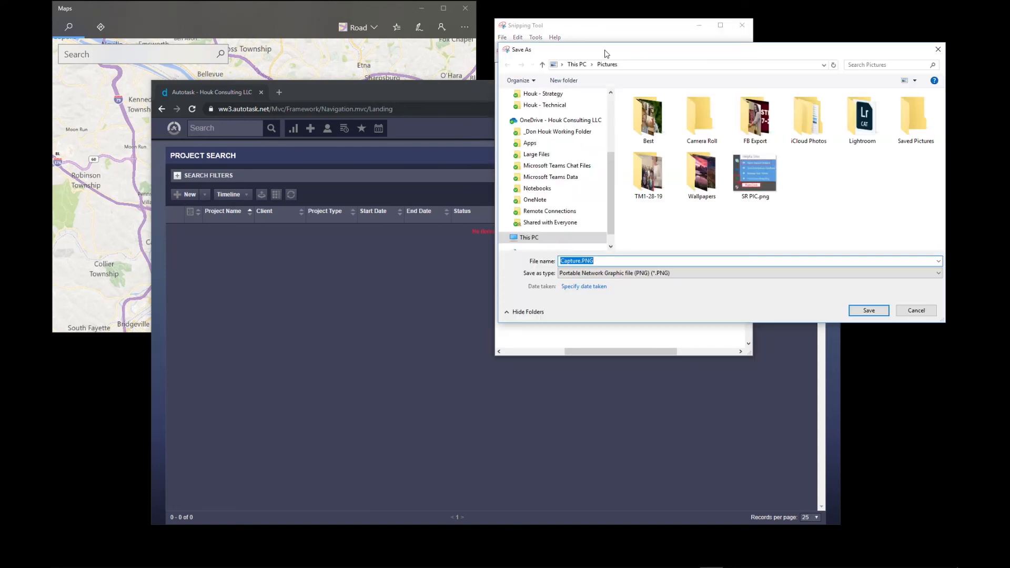
click(941, 53)
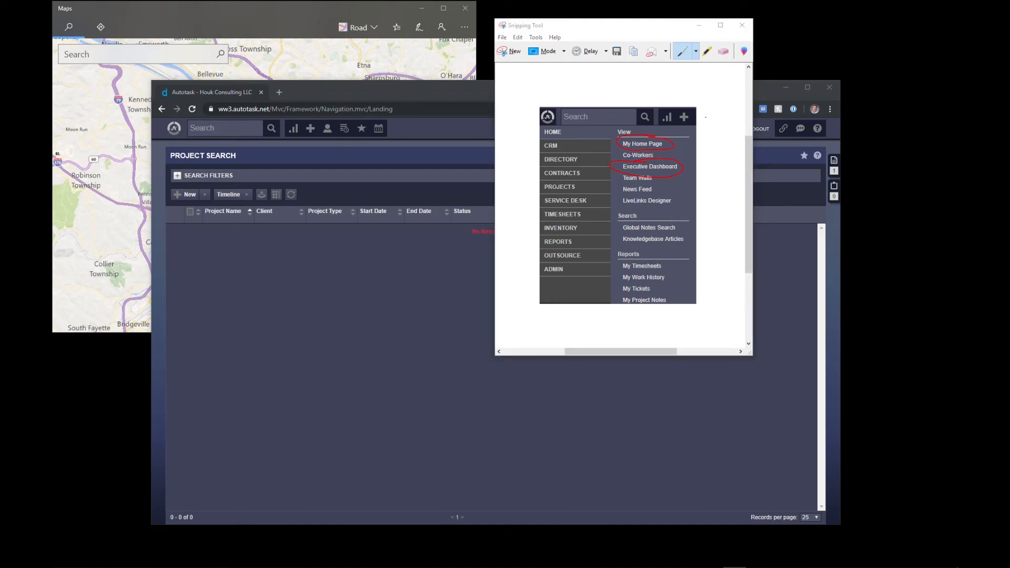
Review the application and selection settings in Snipping Tool Options and close the dialog without applying changes
click(535, 37)
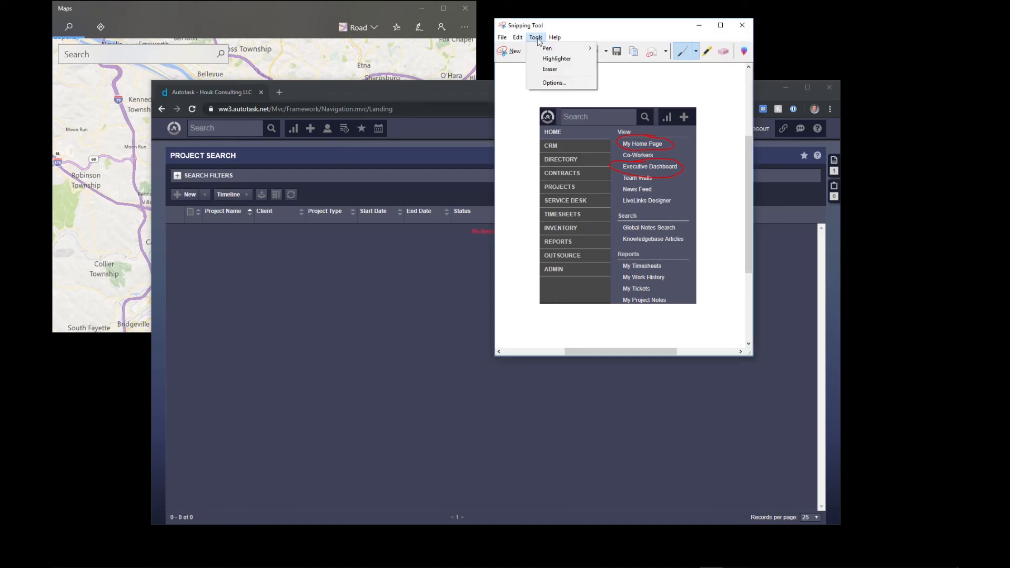
click(553, 83)
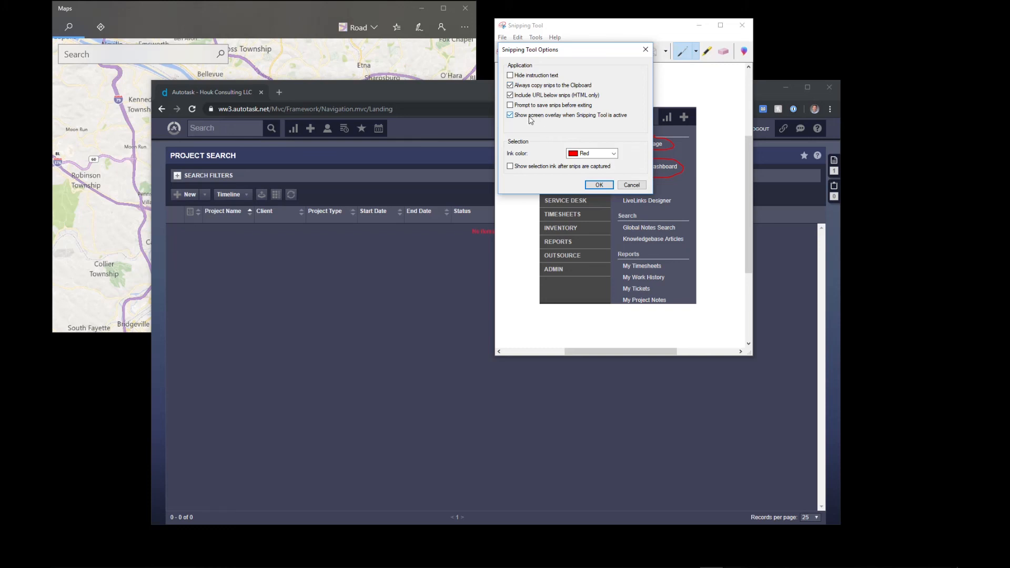
click(633, 186)
Capture a new snip of the row of icons beside Autotask's search box and move the snip window clear of it
click(513, 51)
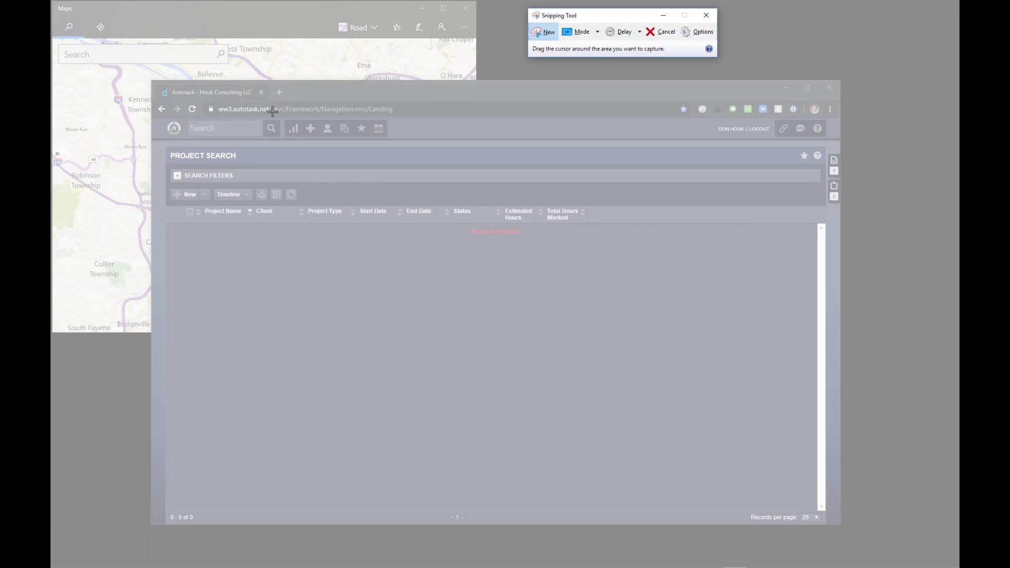
drag(280, 116, 392, 143)
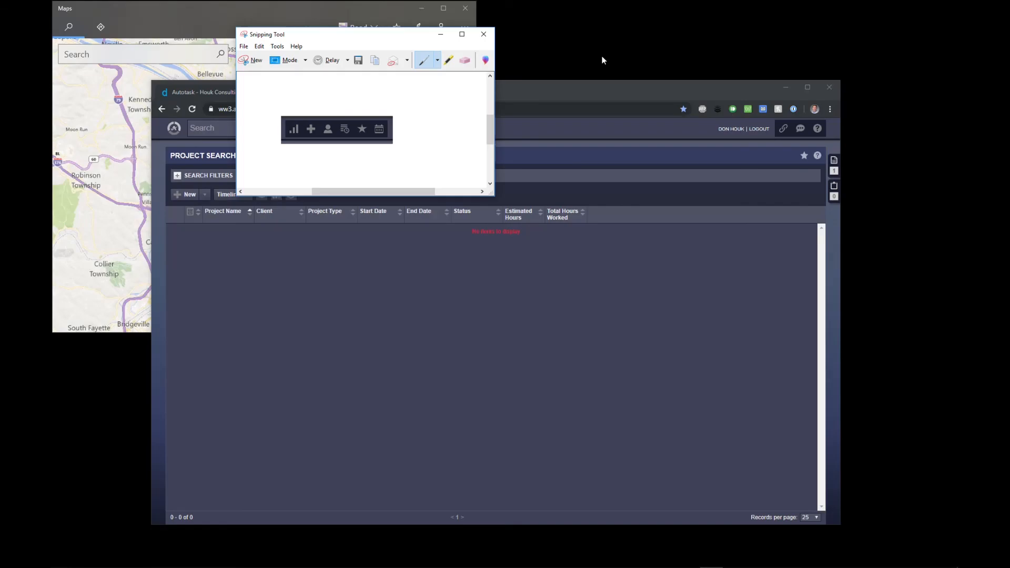
drag(416, 39, 648, 33)
Turn on showing selection ink after snips are captured in the Snipping Tool options and apply the change
click(509, 39)
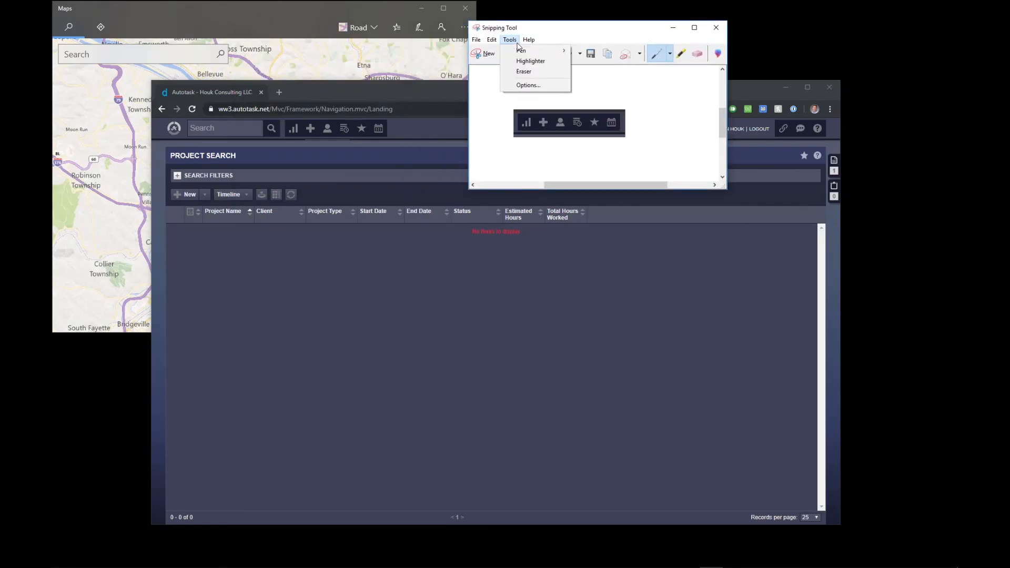
click(517, 86)
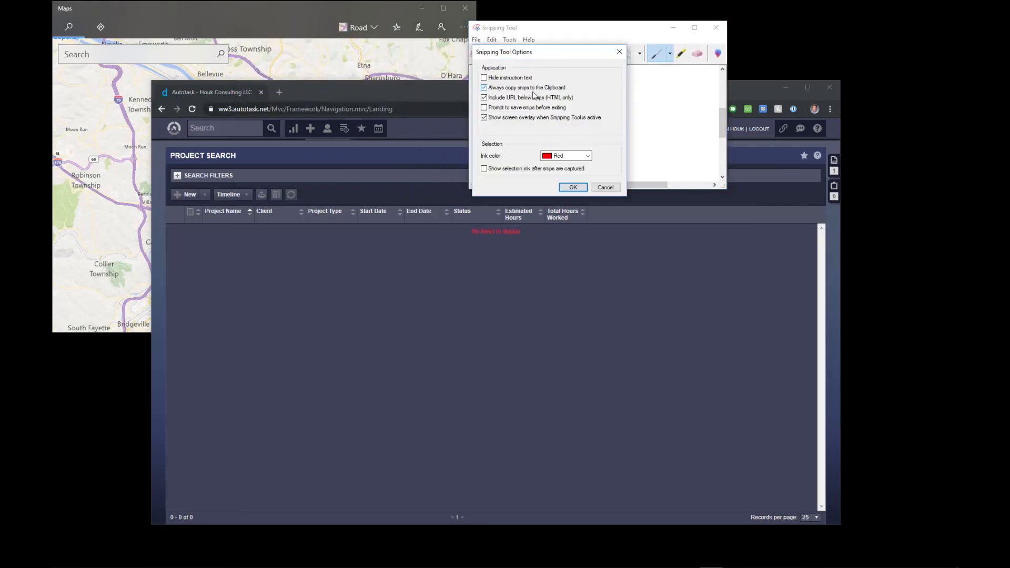
click(501, 170)
click(573, 187)
Capture another snip covering the Autotask icon row and the end of the page URL, and move the snip window aside
click(482, 53)
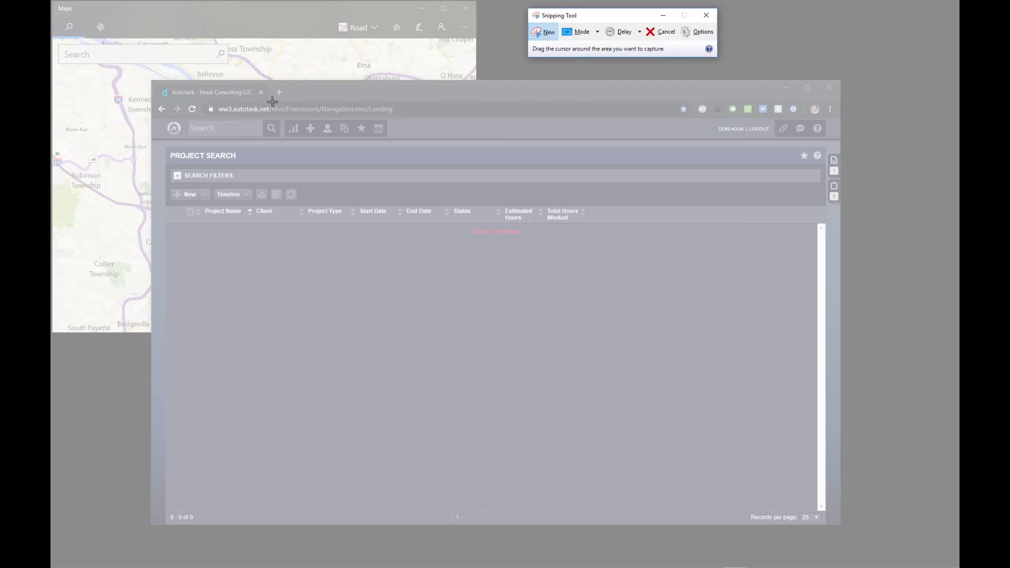
drag(271, 103, 409, 156)
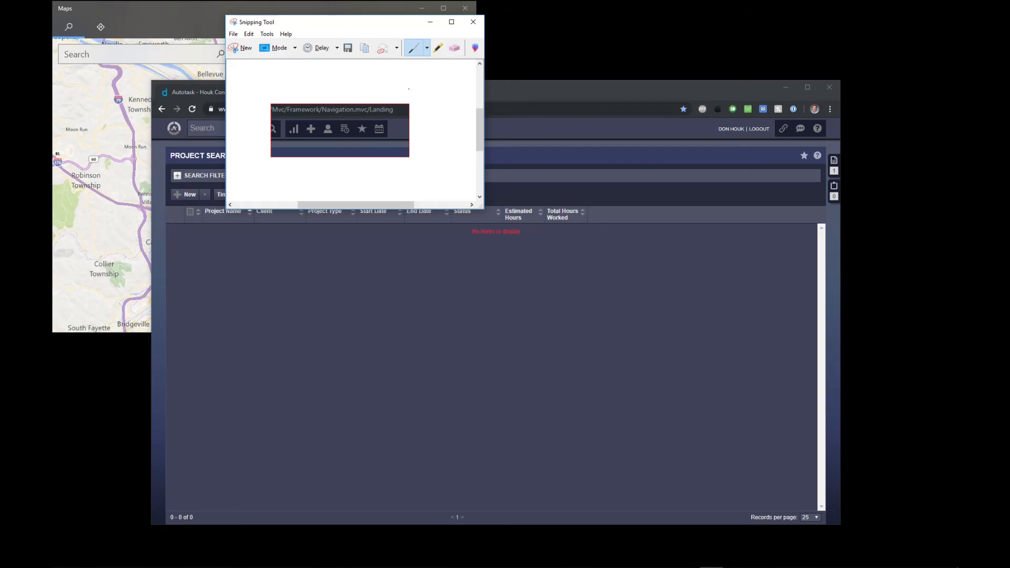
drag(402, 24, 515, 27)
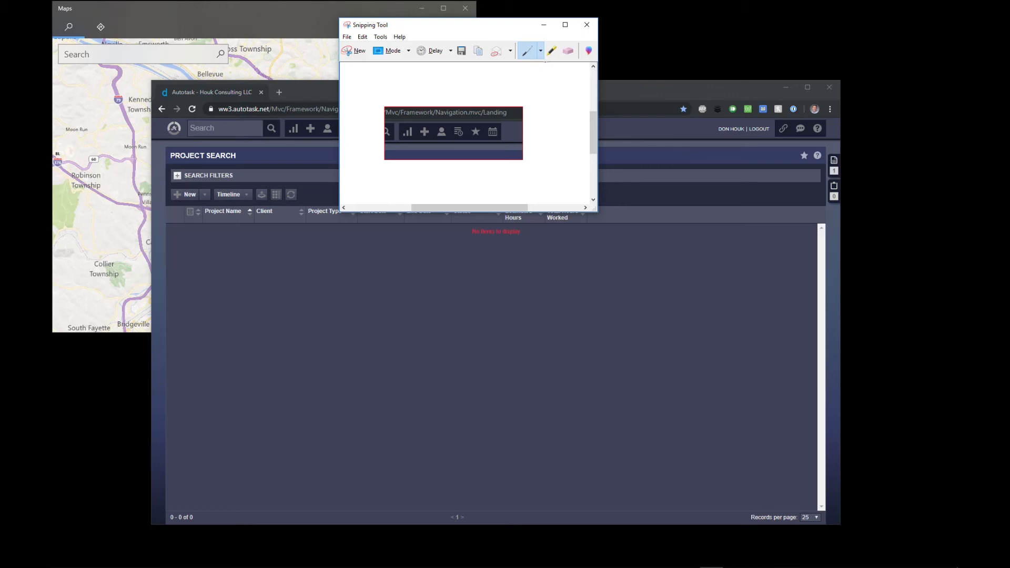
click(542, 52)
click(542, 52)
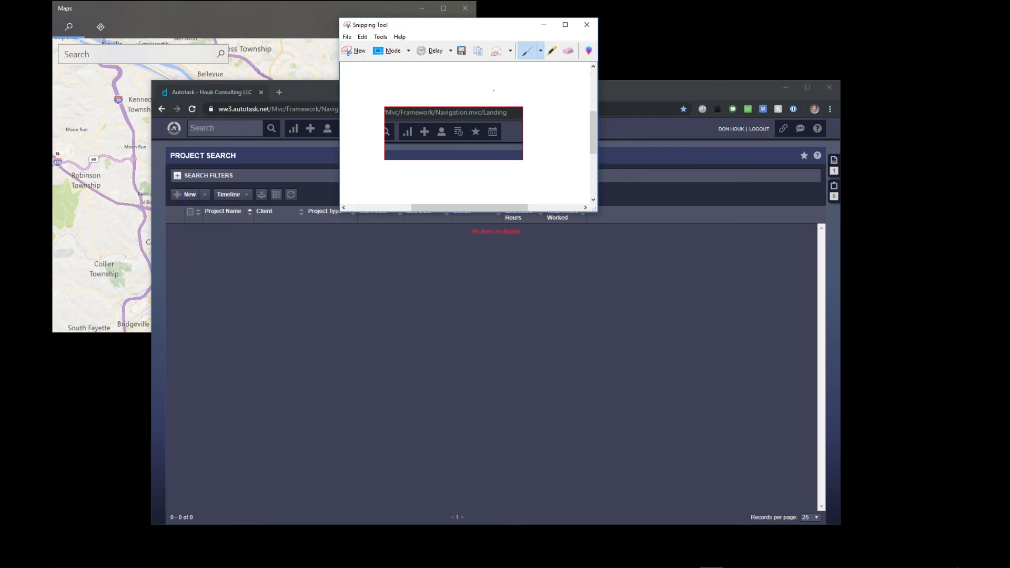